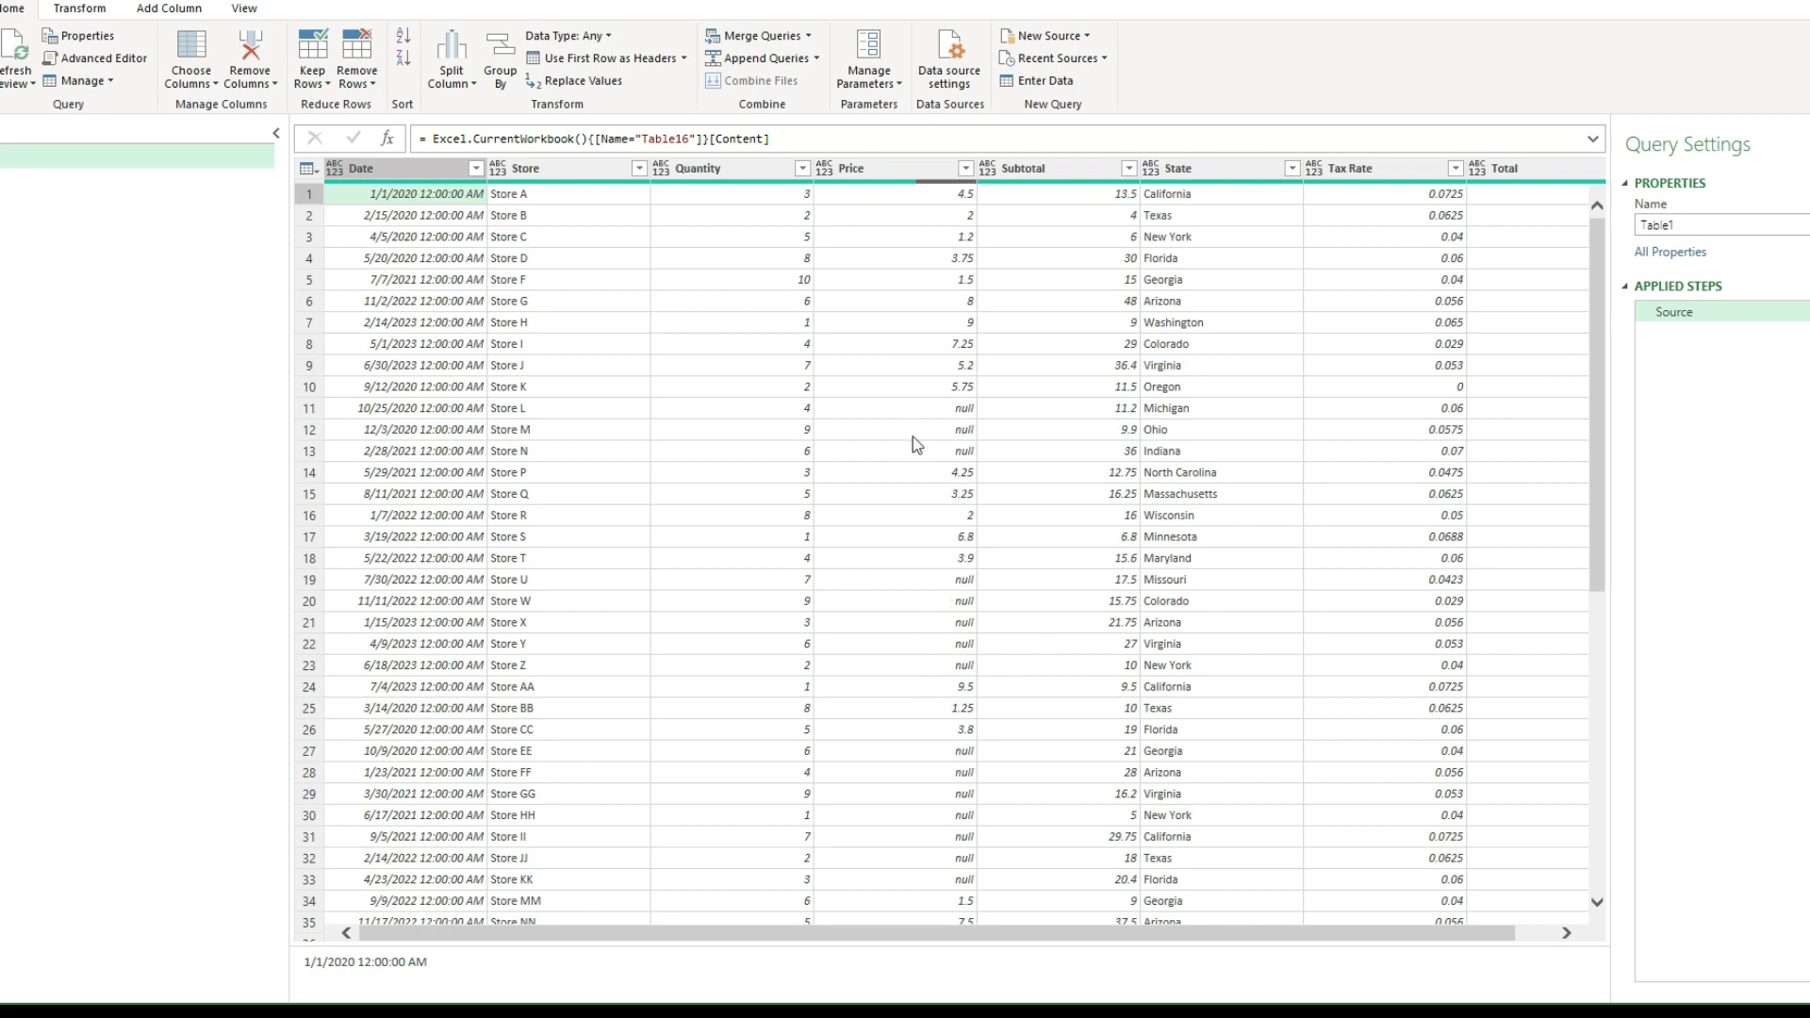
- Calculate the average of the Price column using Transform > Statistics > Average
click(900, 179)
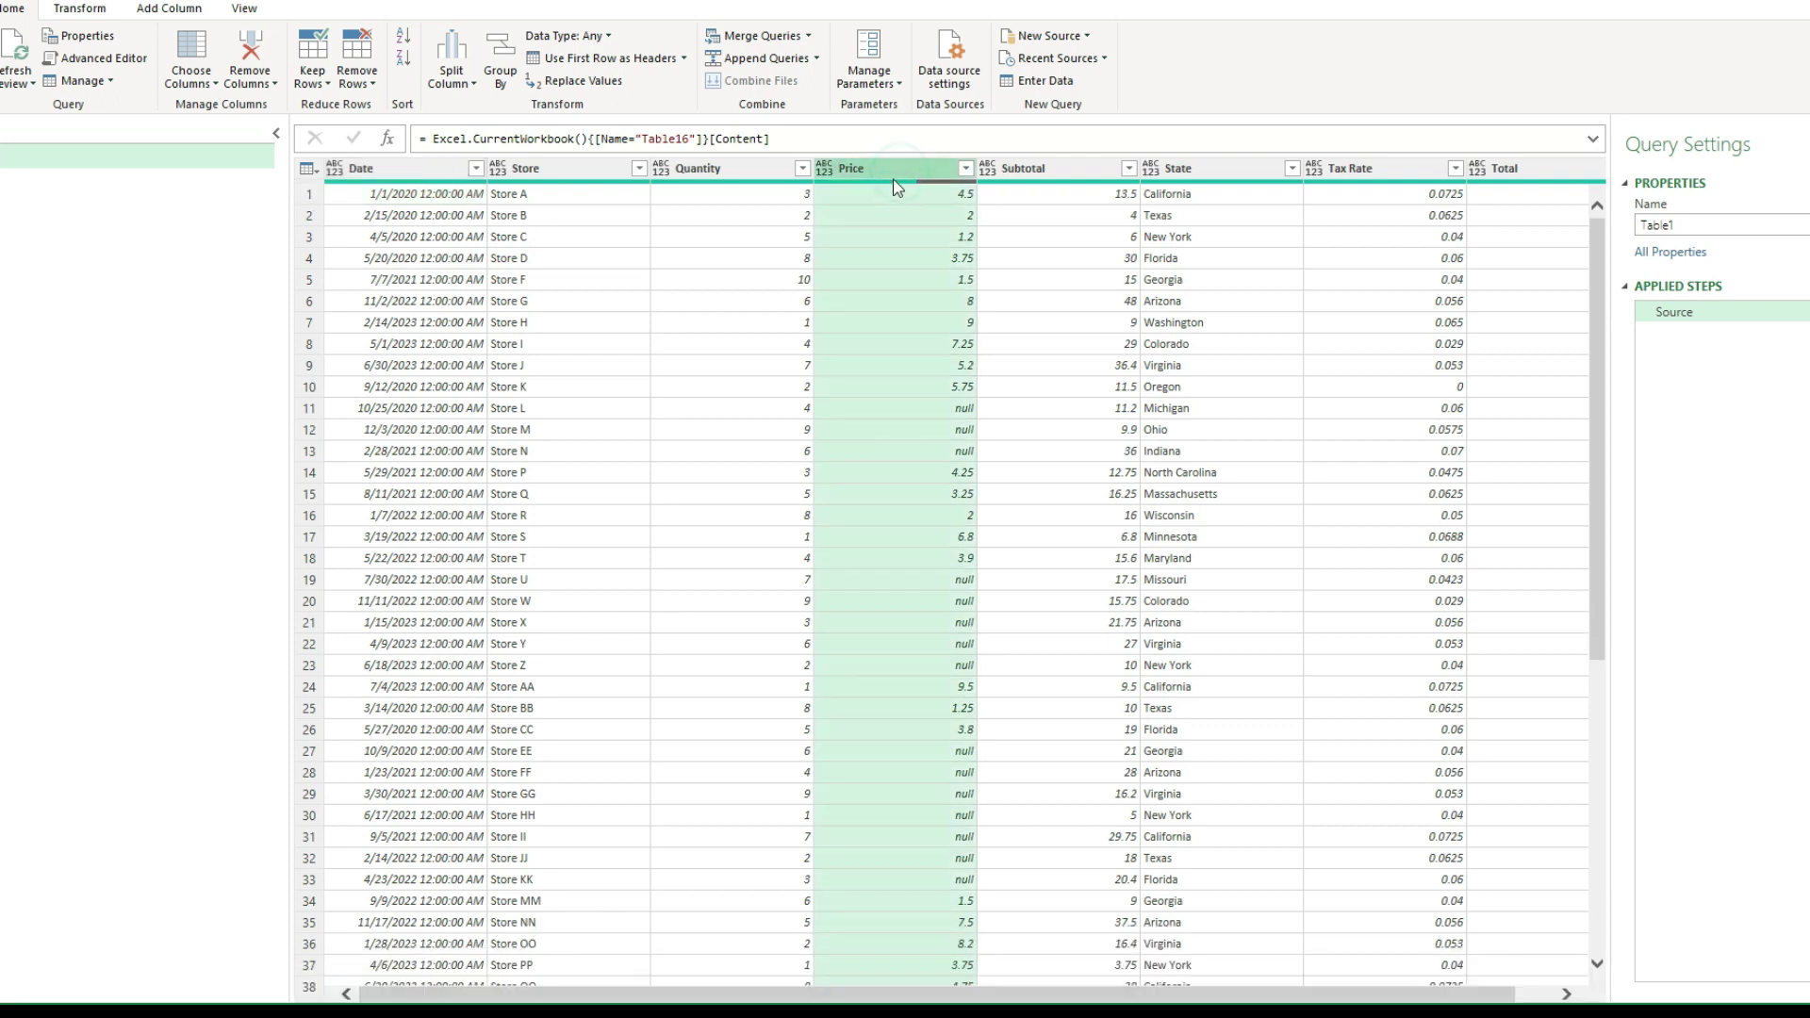
click(89, 9)
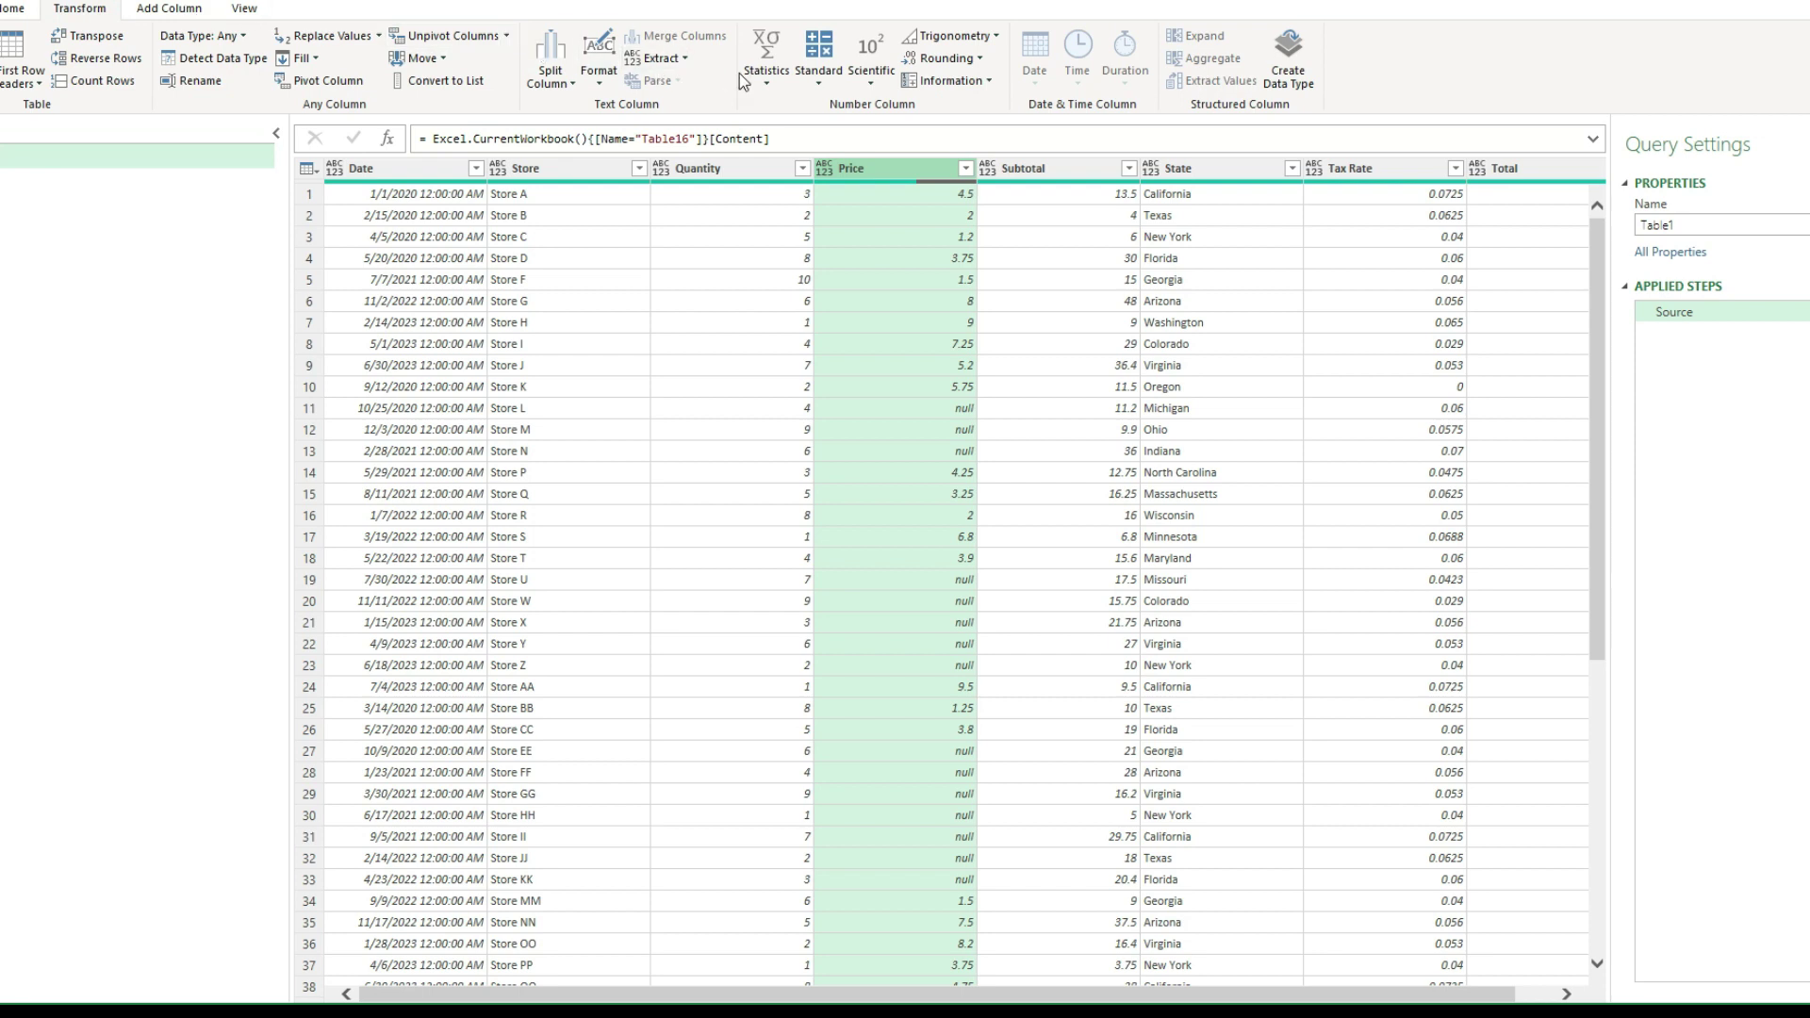
click(767, 83)
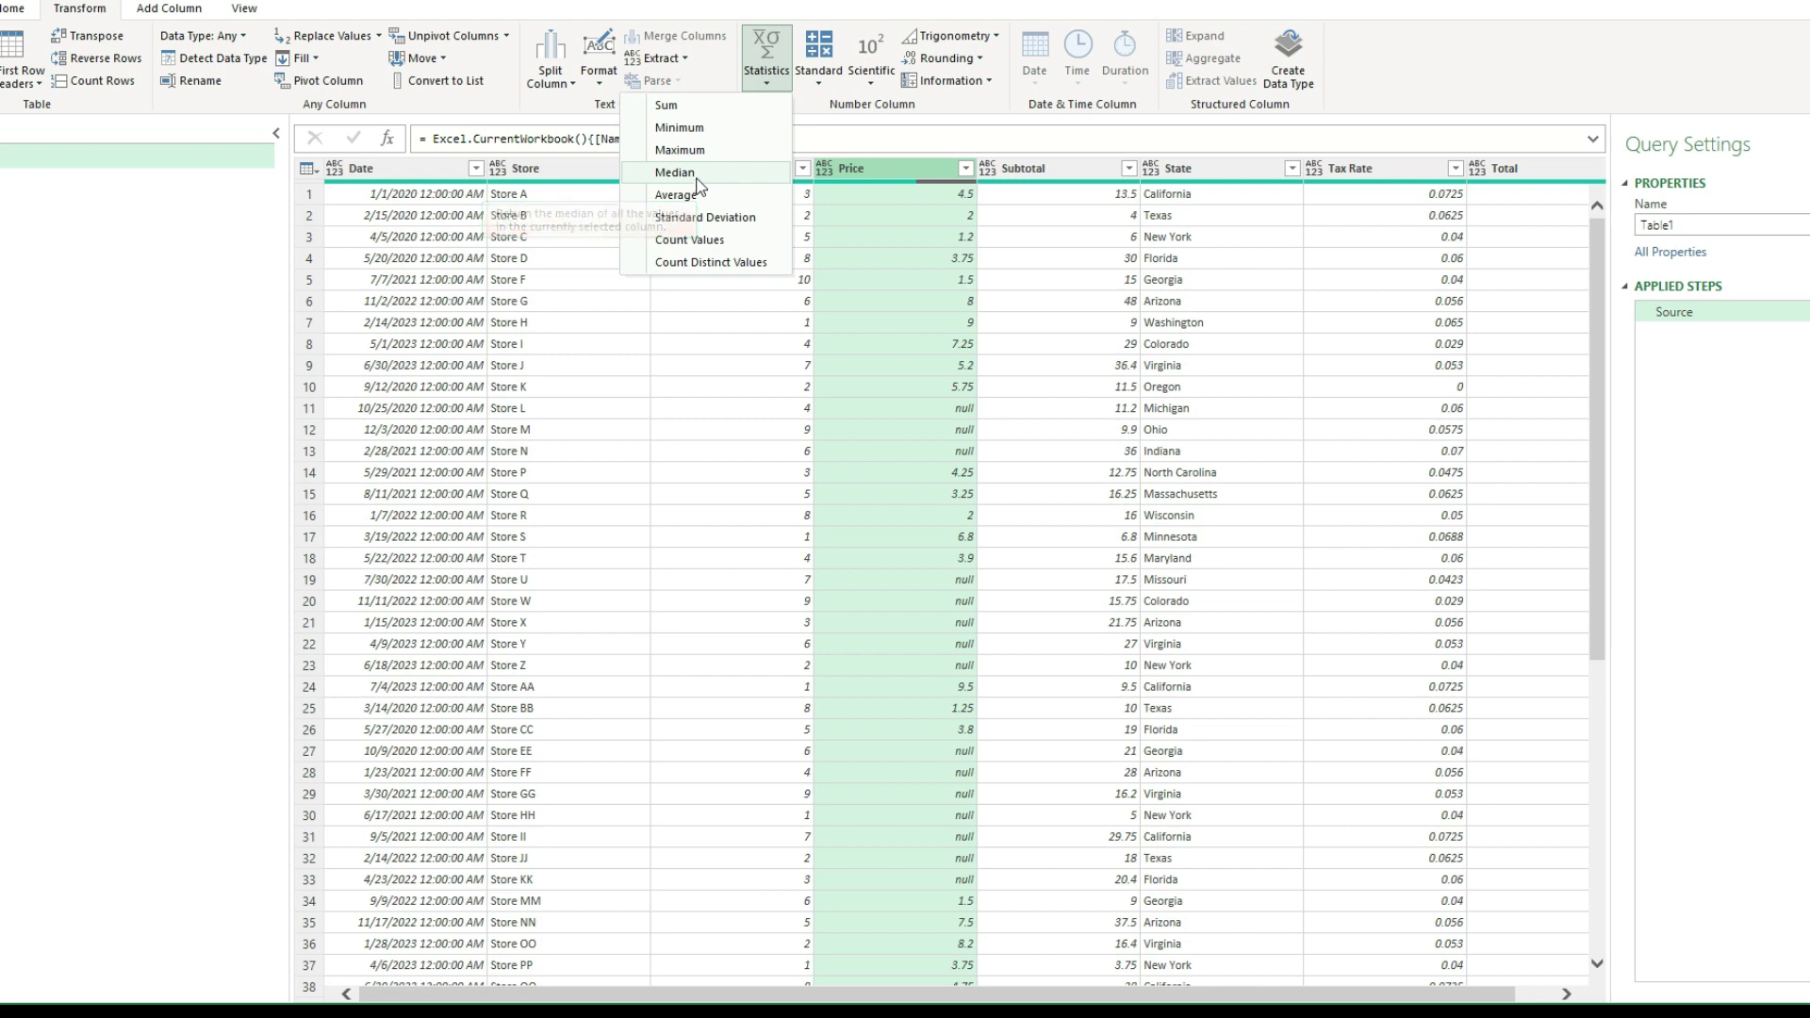
click(691, 195)
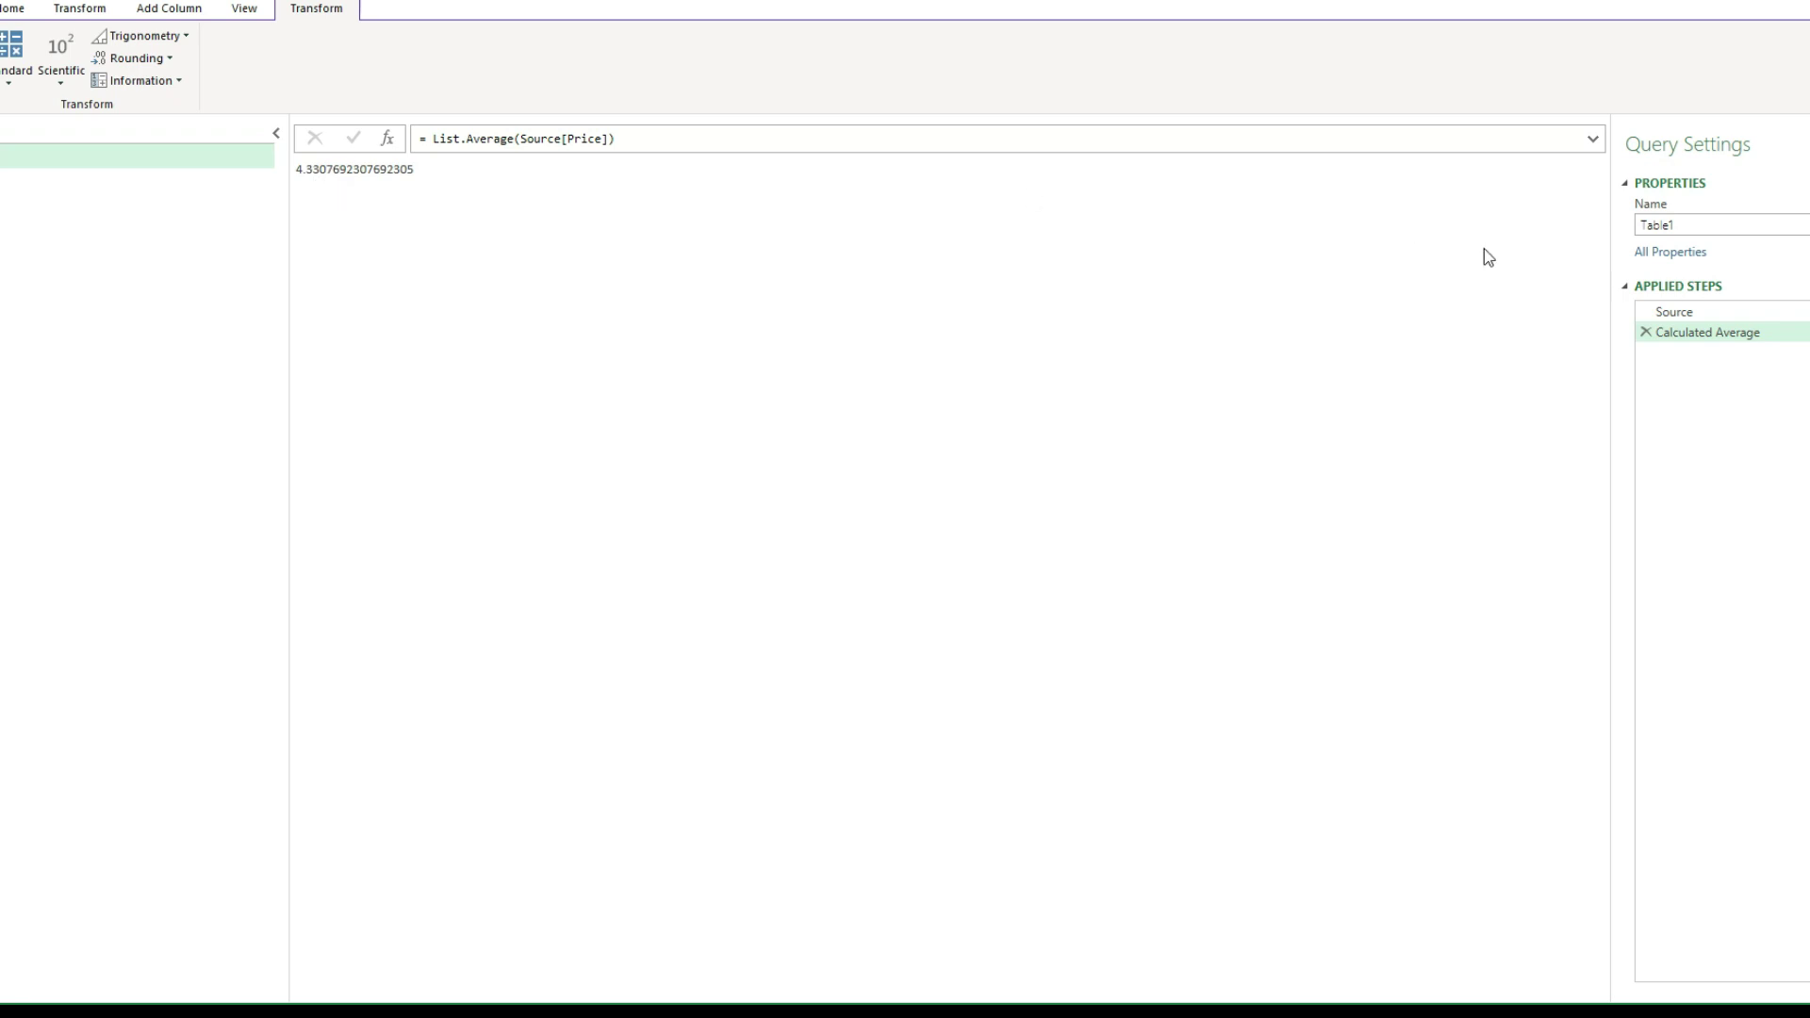
- Rename the Calculated Average step to AveragePrice
right_click(1697, 334)
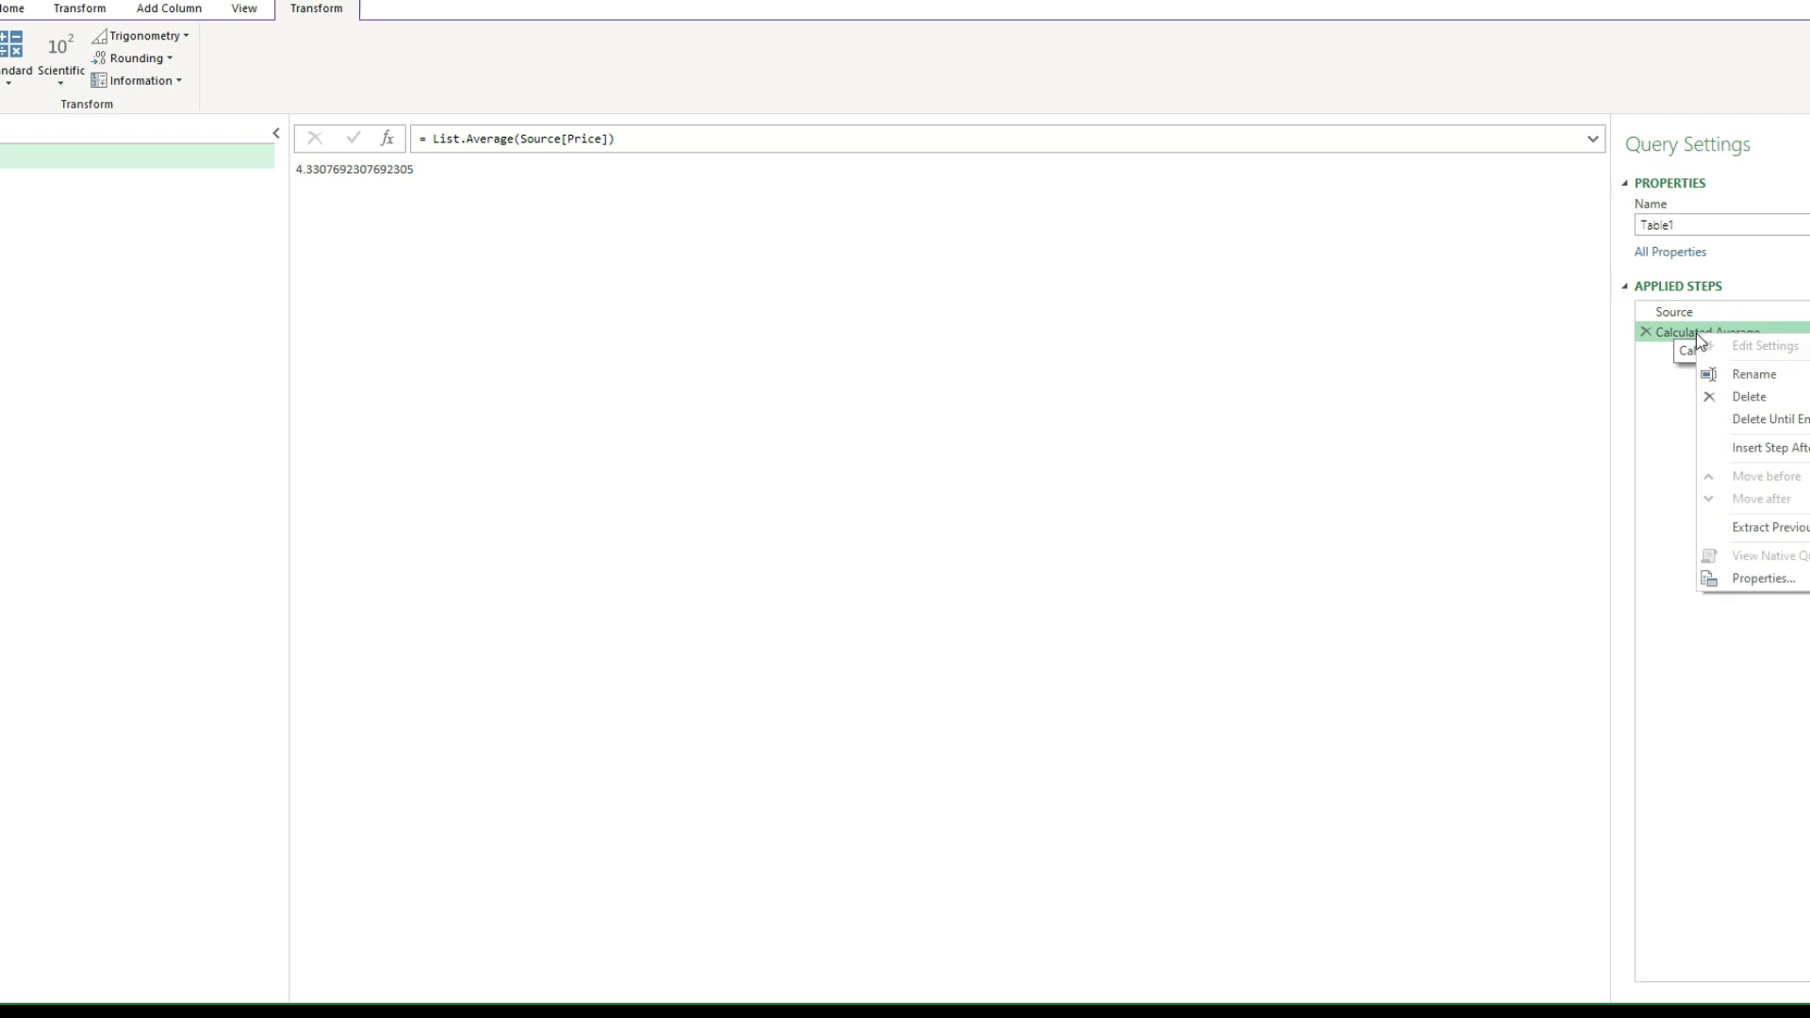
click(1744, 374)
text(Av)
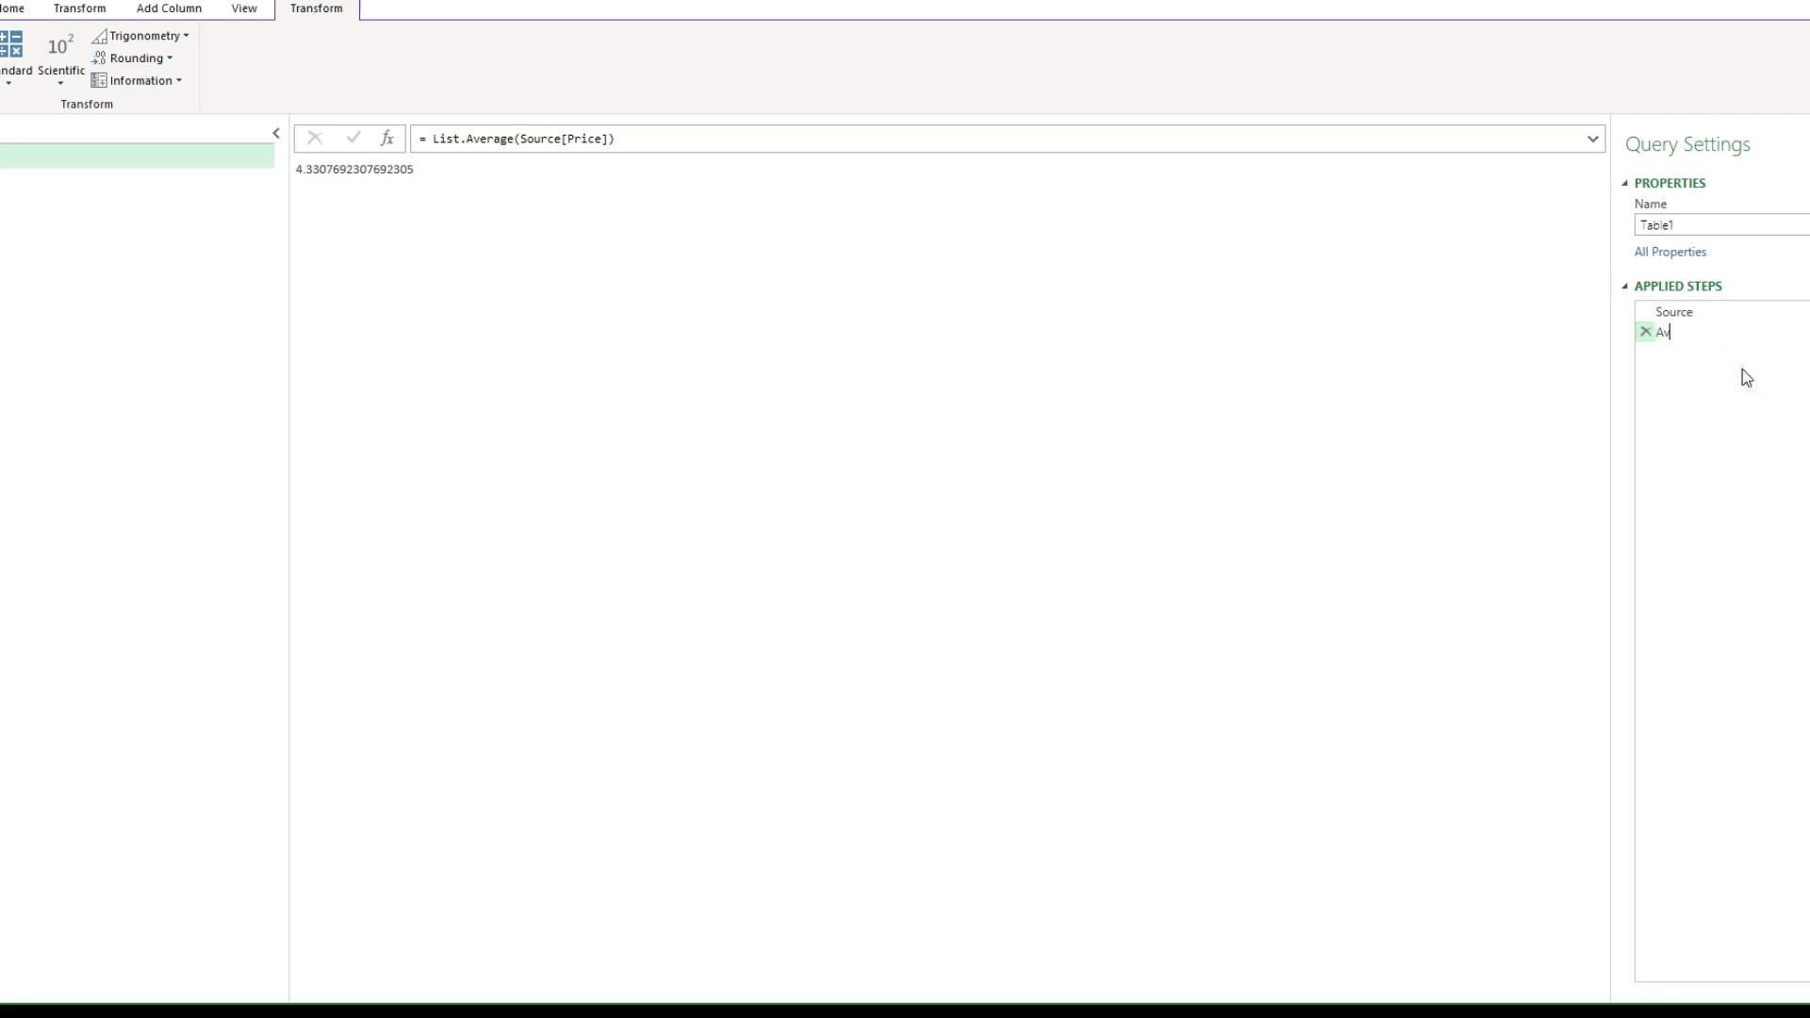
text(eragePrice)
key(Return)
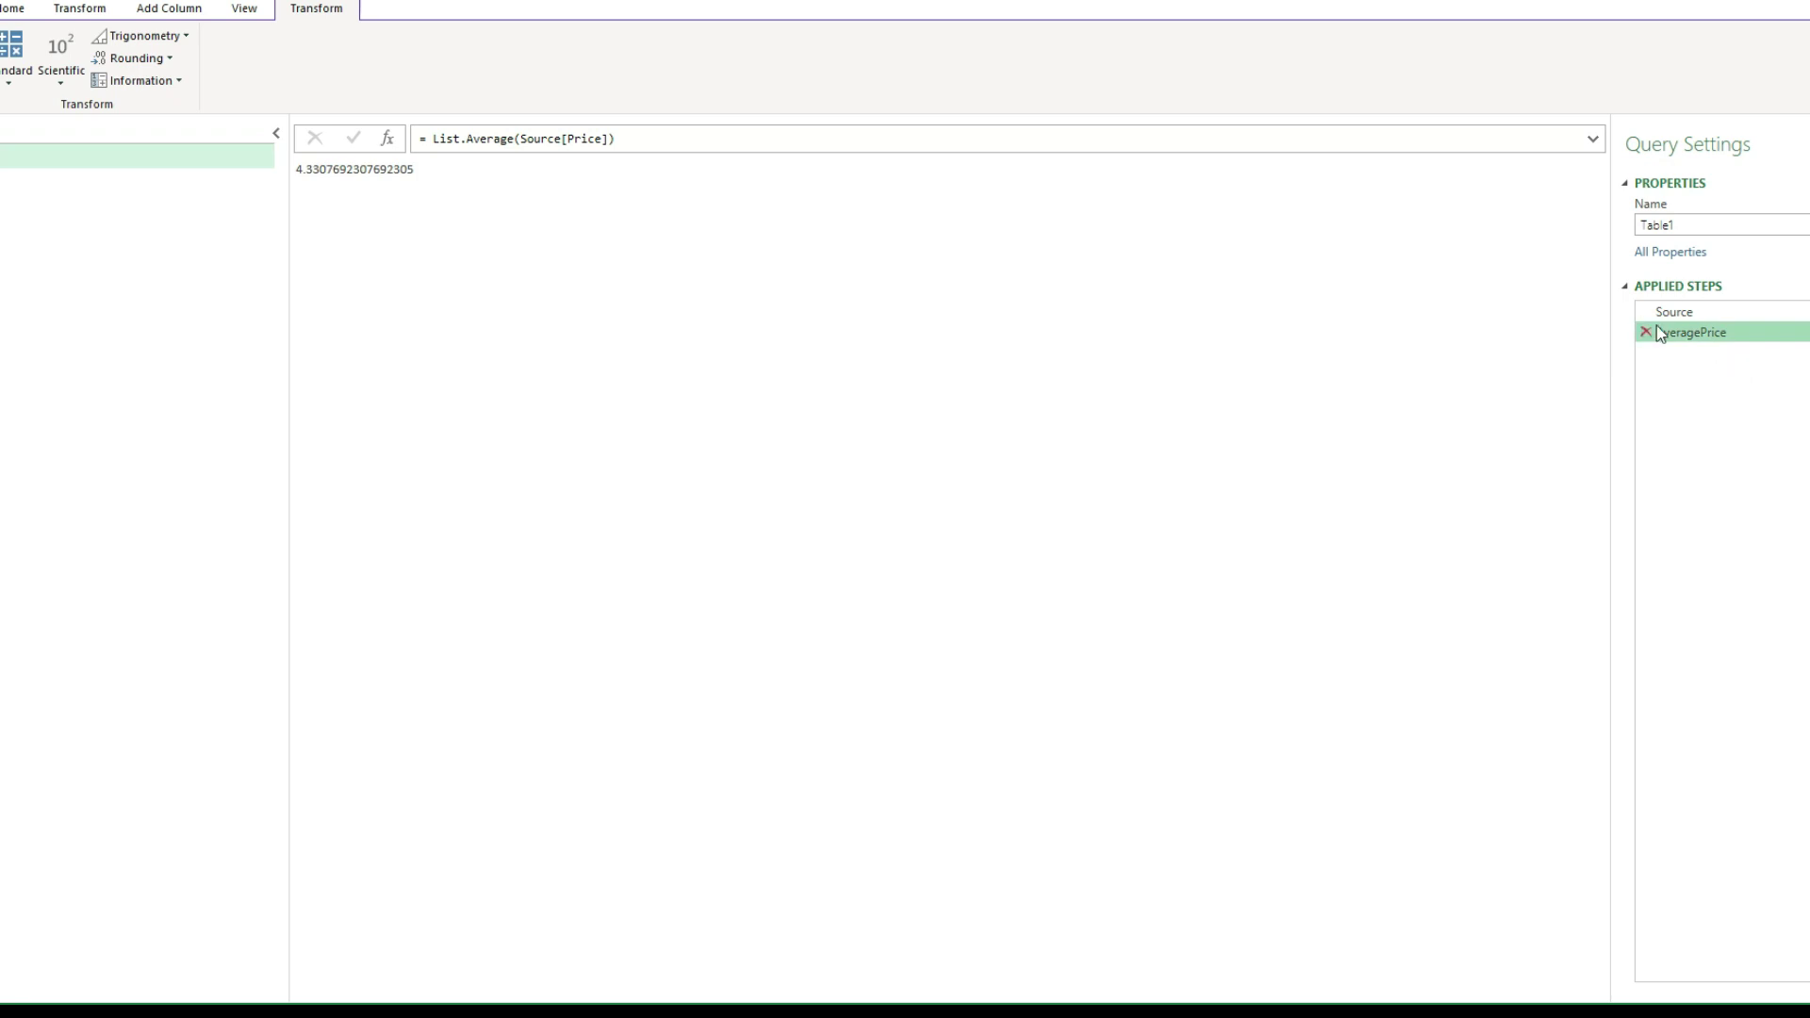
- Insert a Replaced Value step after Source that replaces null Price values with 1
click(1690, 317)
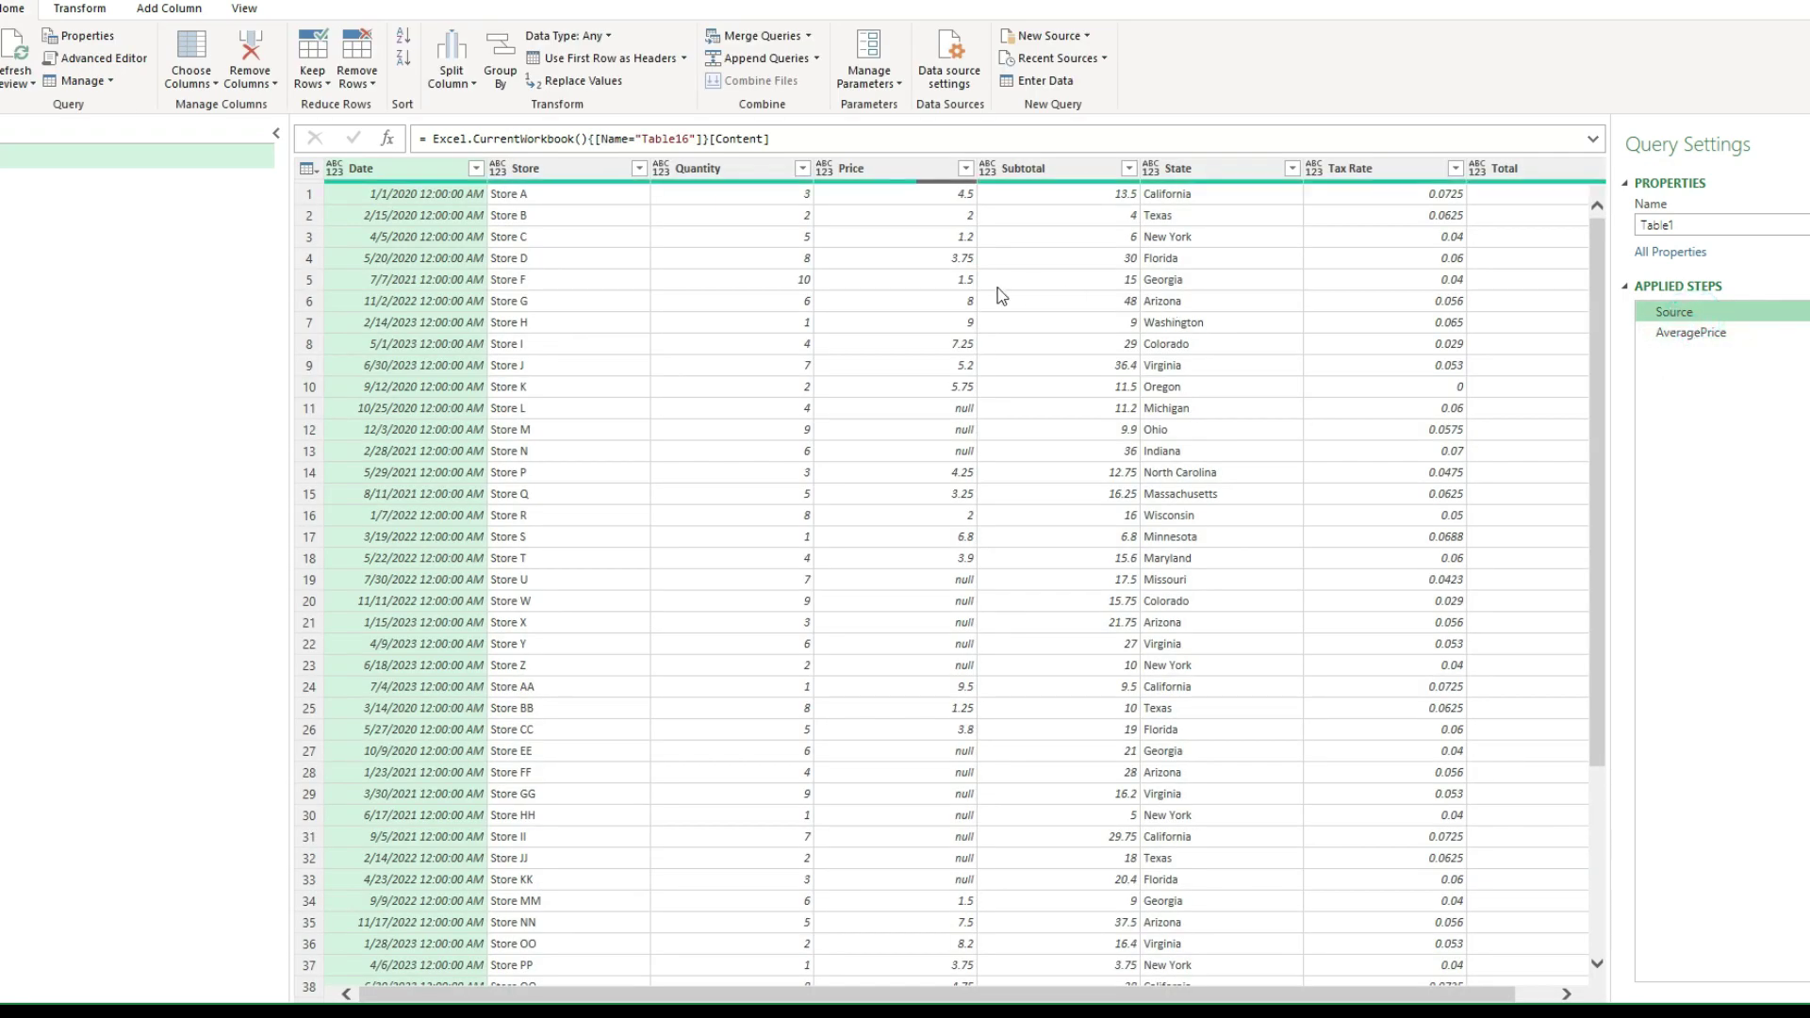
click(884, 173)
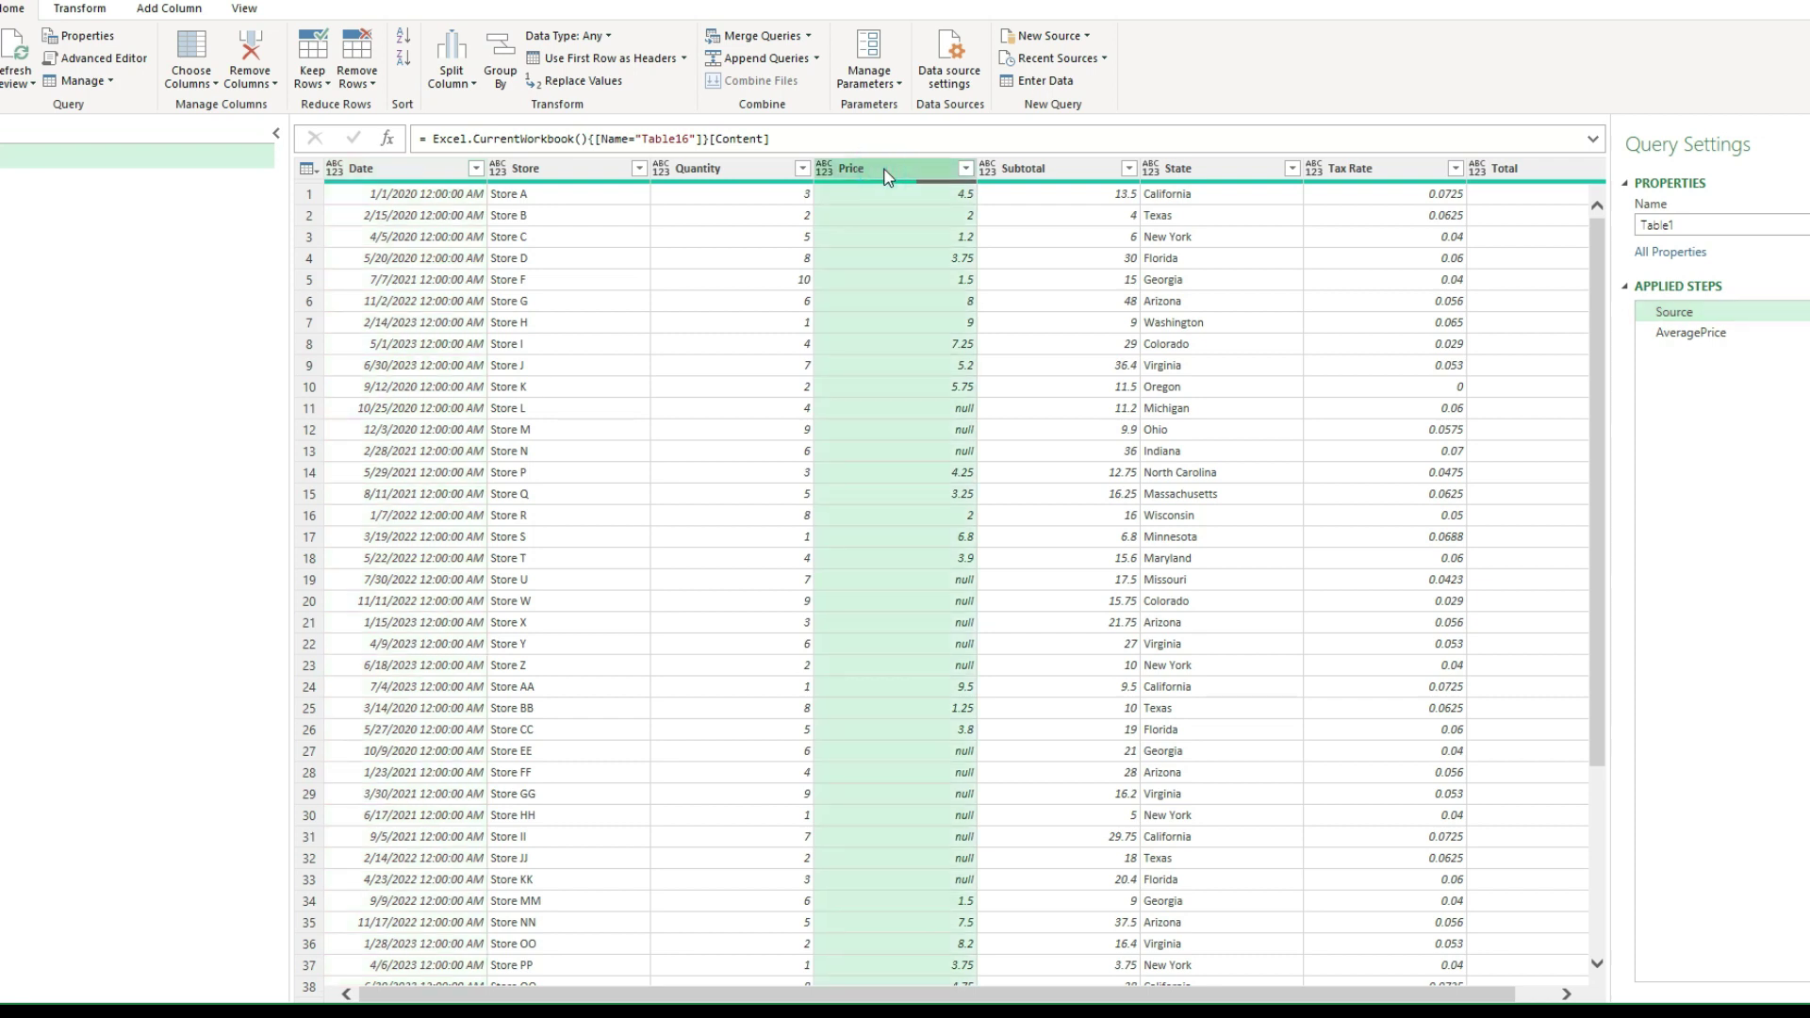
right_click(887, 176)
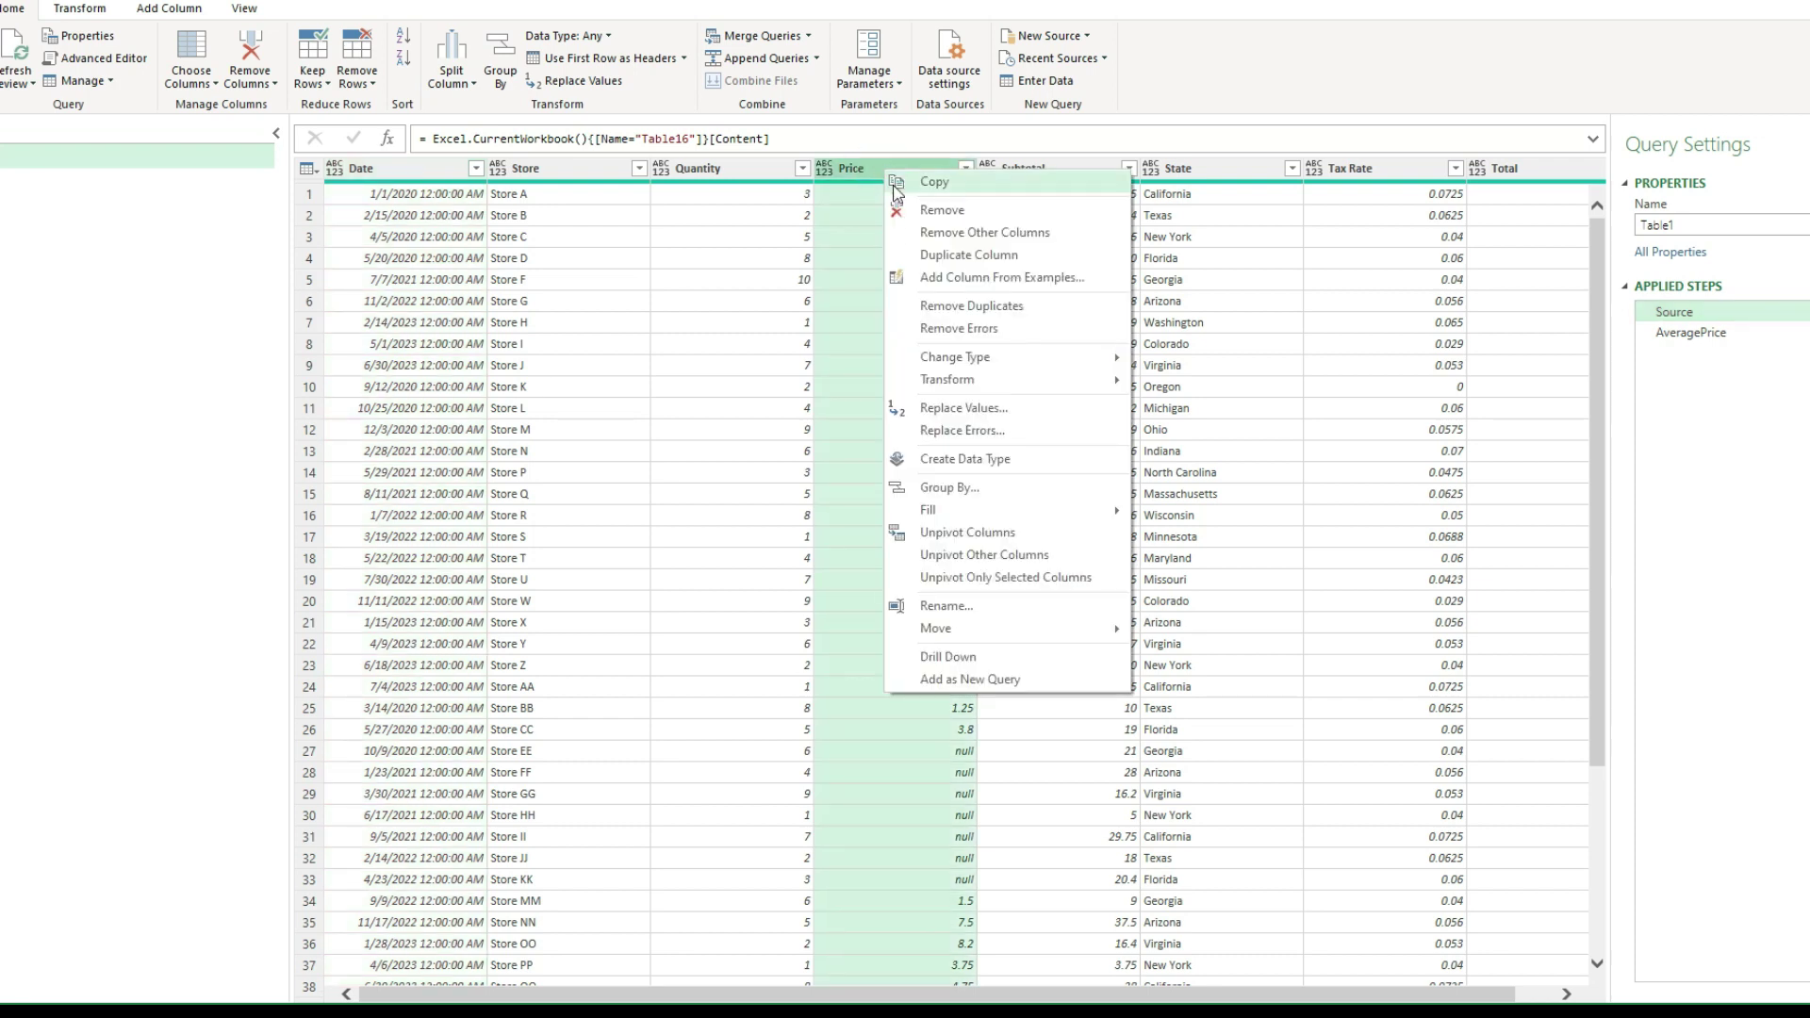
click(935, 408)
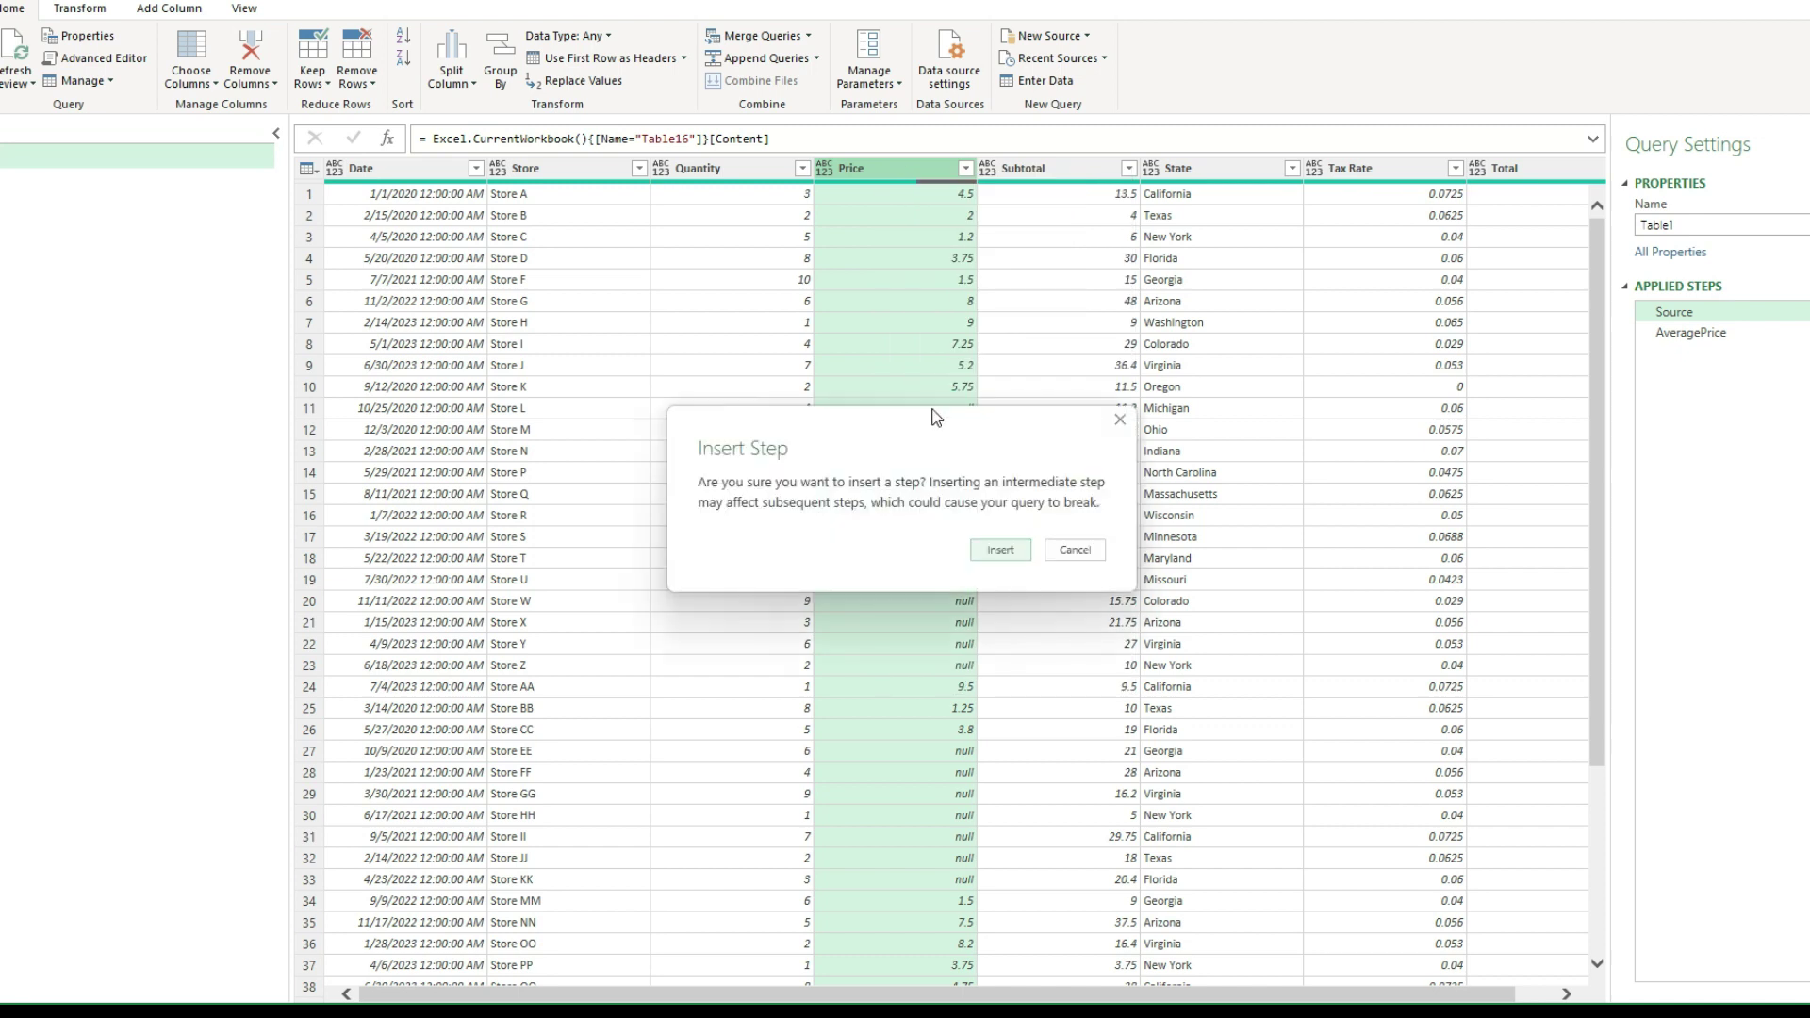
click(995, 553)
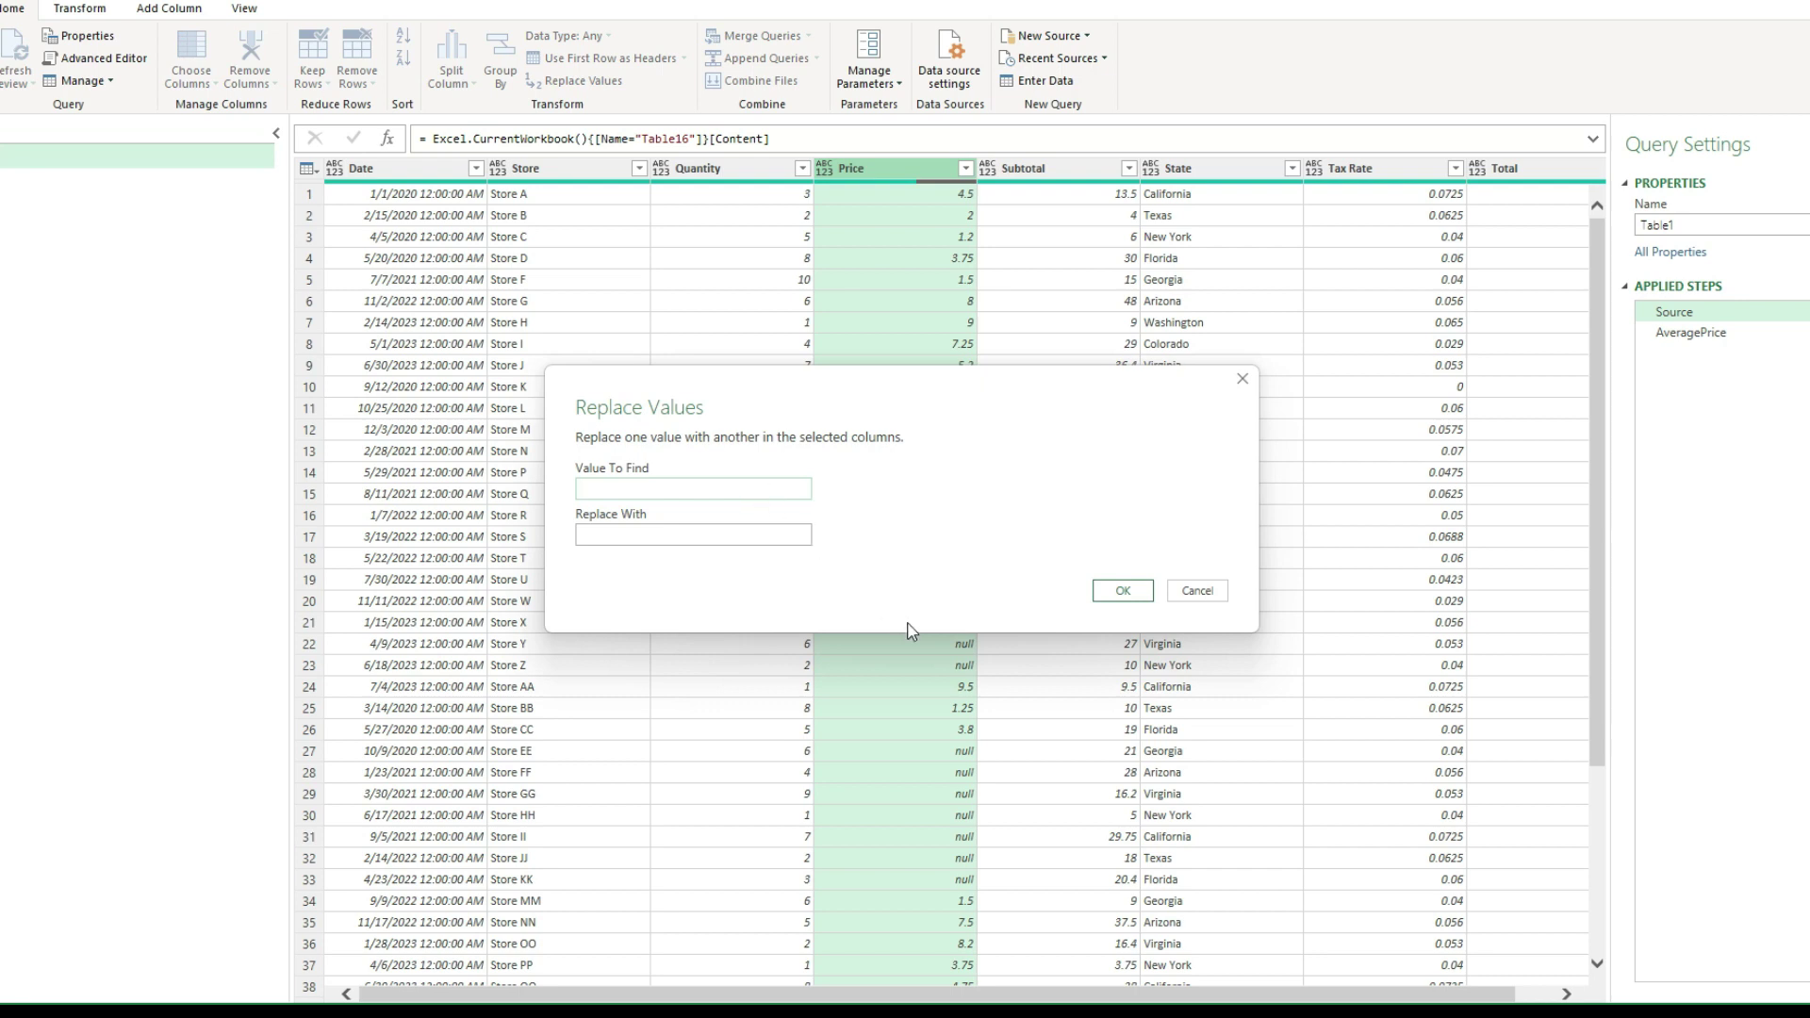
text(null)
text(1)
click(1115, 591)
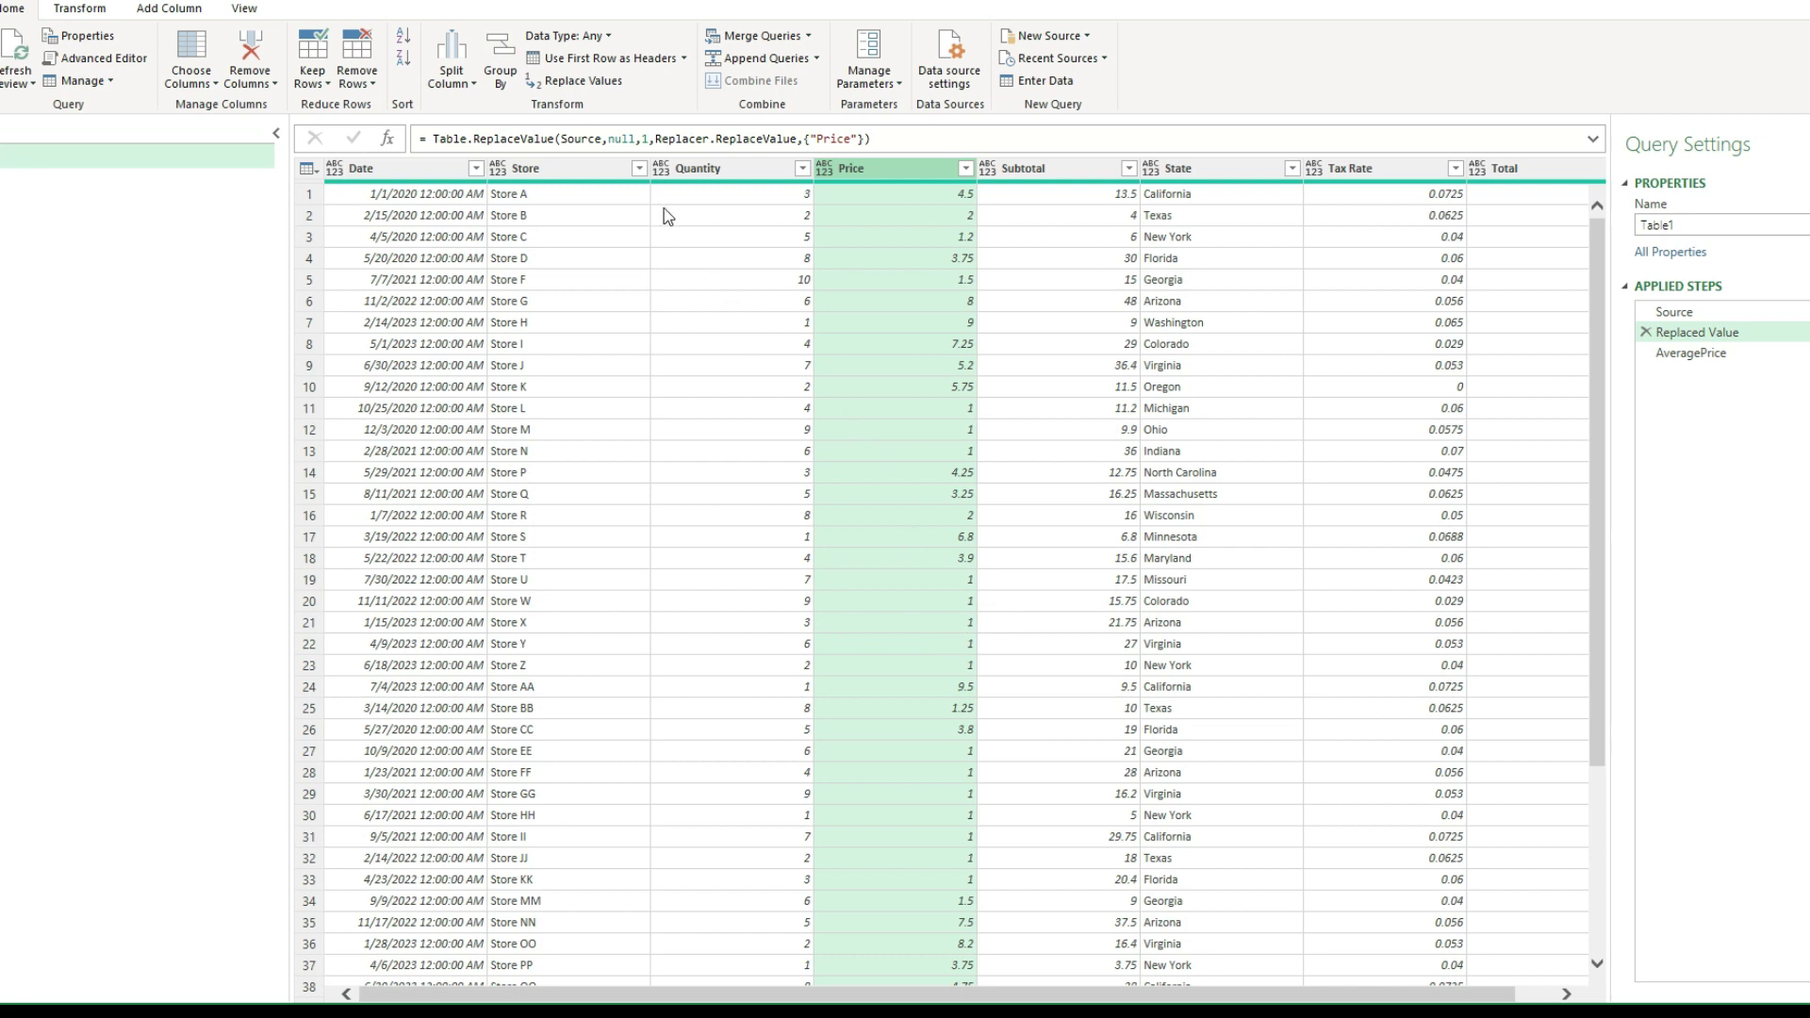
click(645, 139)
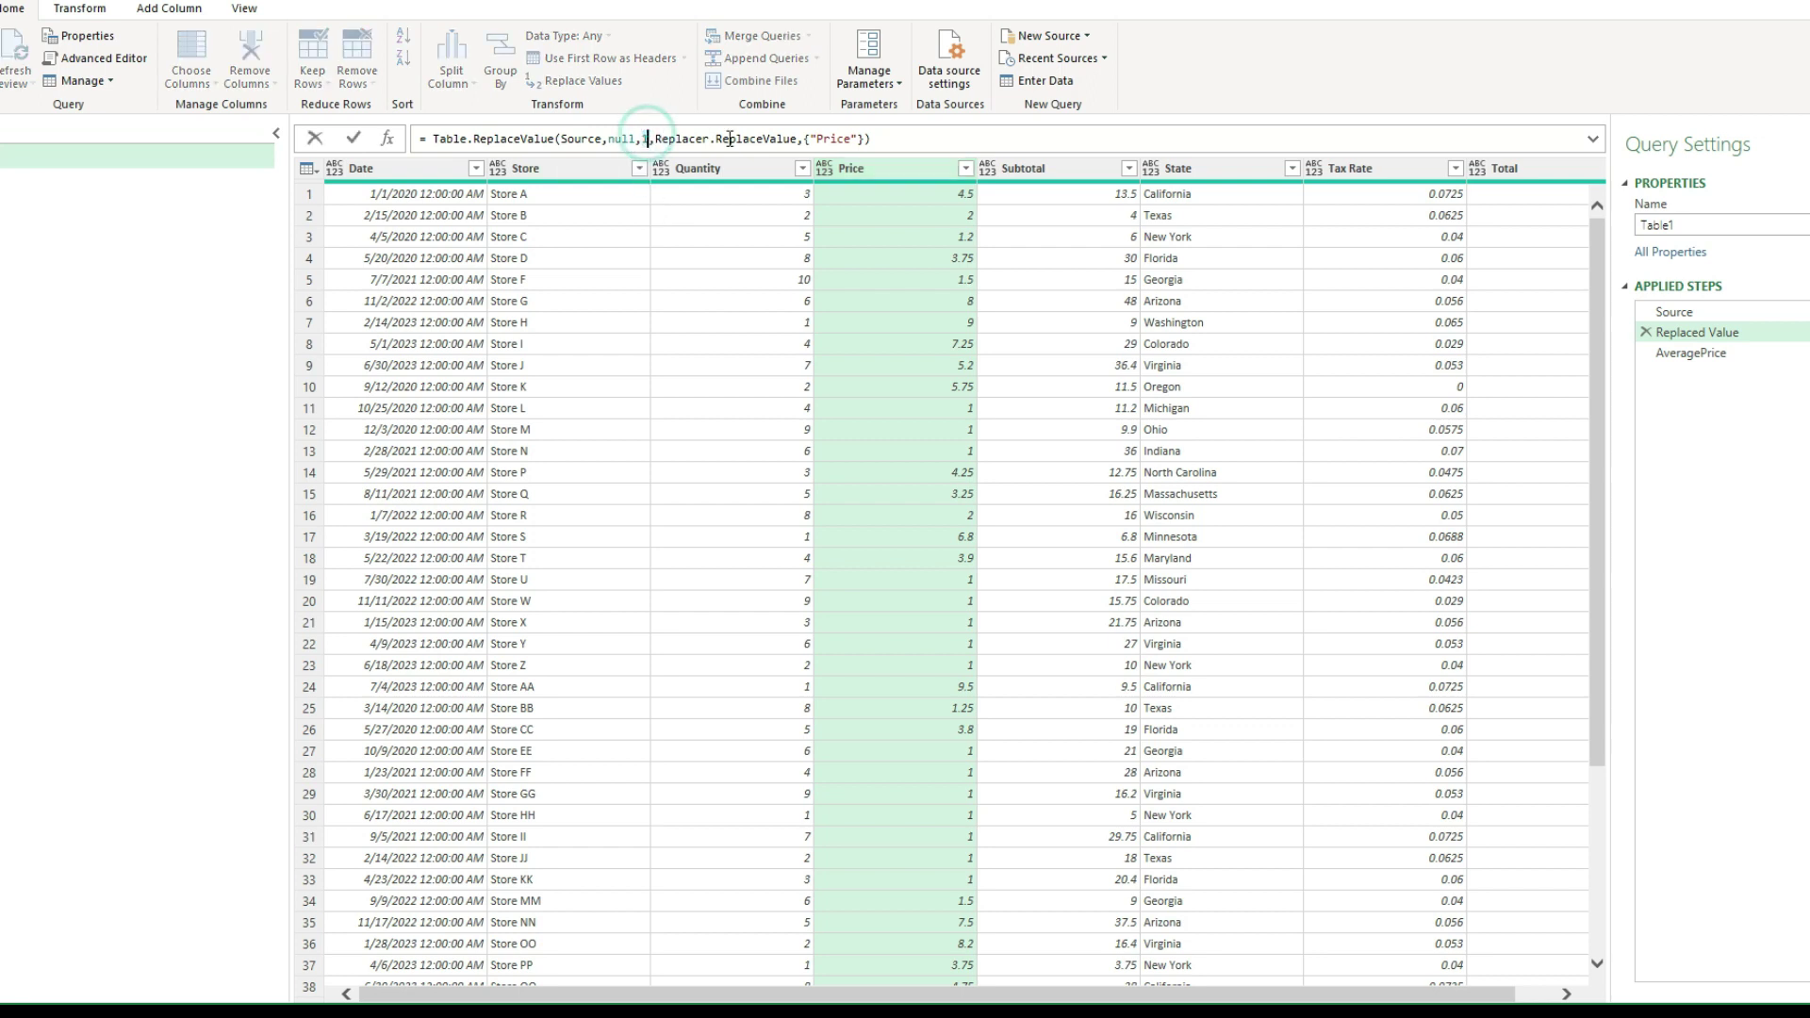
- Change the Replaced Value formula's replacement from 1 to AveragePrice, producing a cyclic reference error
key(BackSpace)
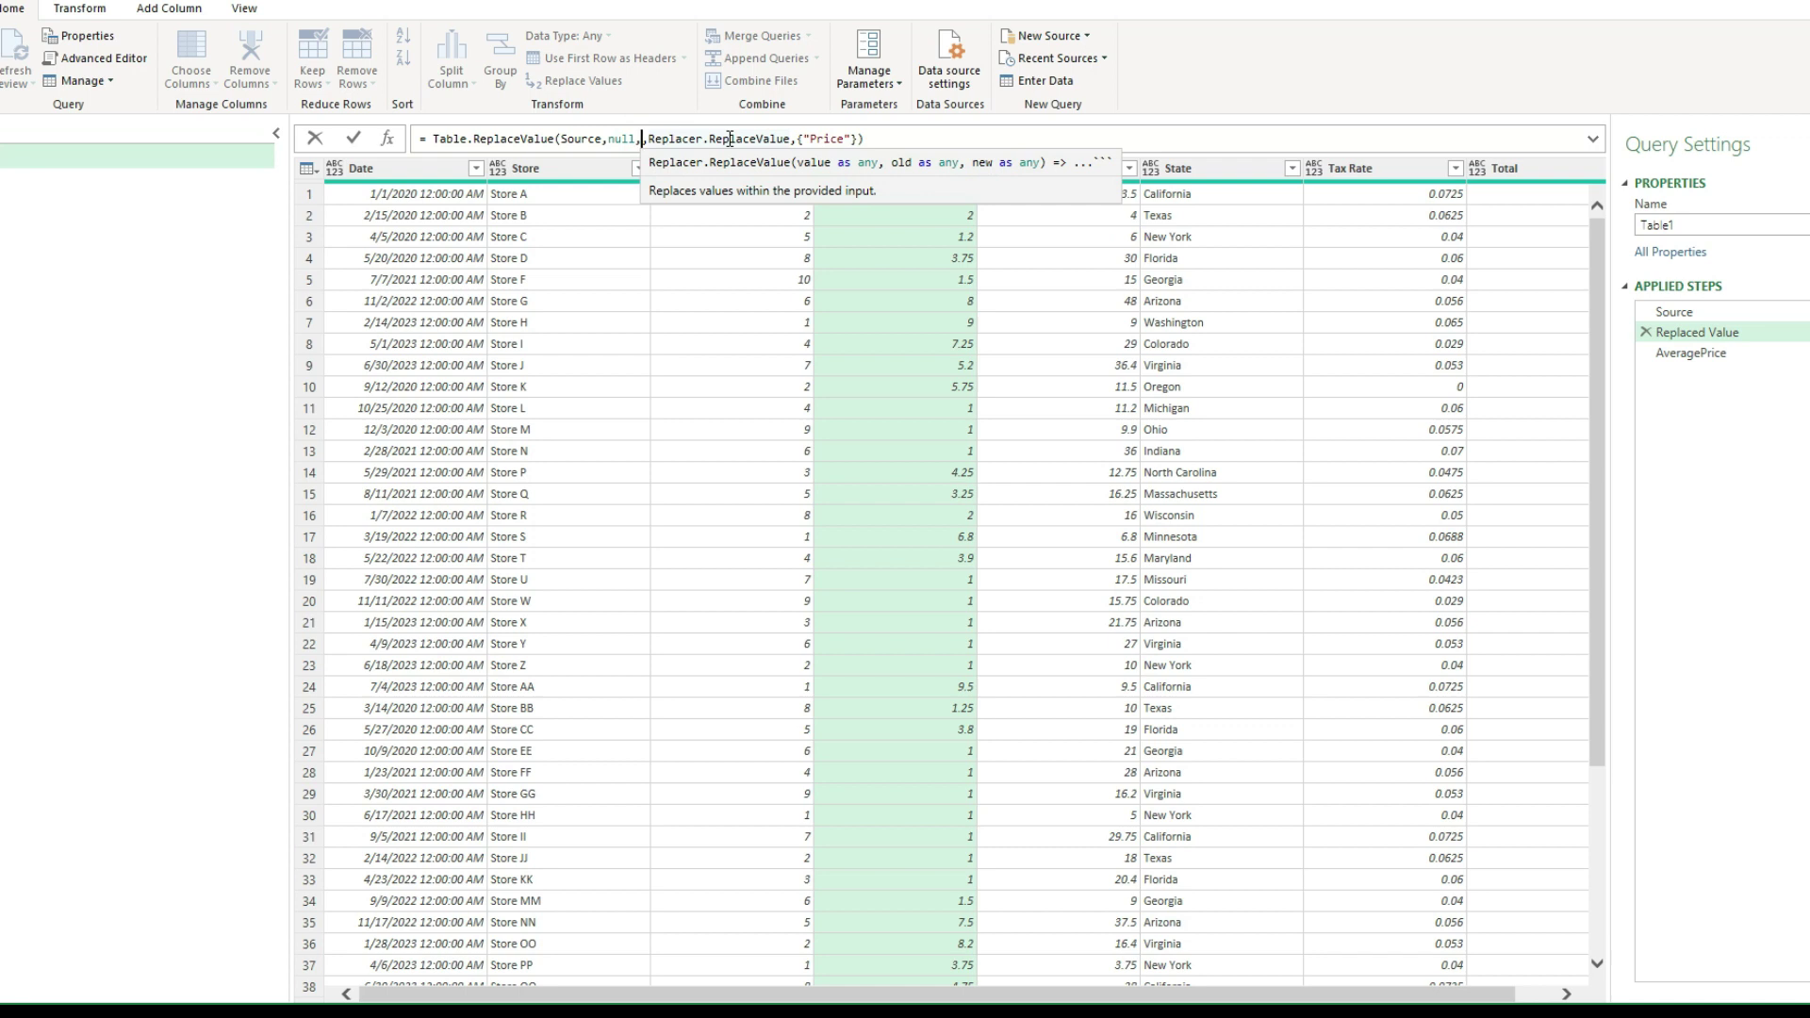
text(AveragePrice)
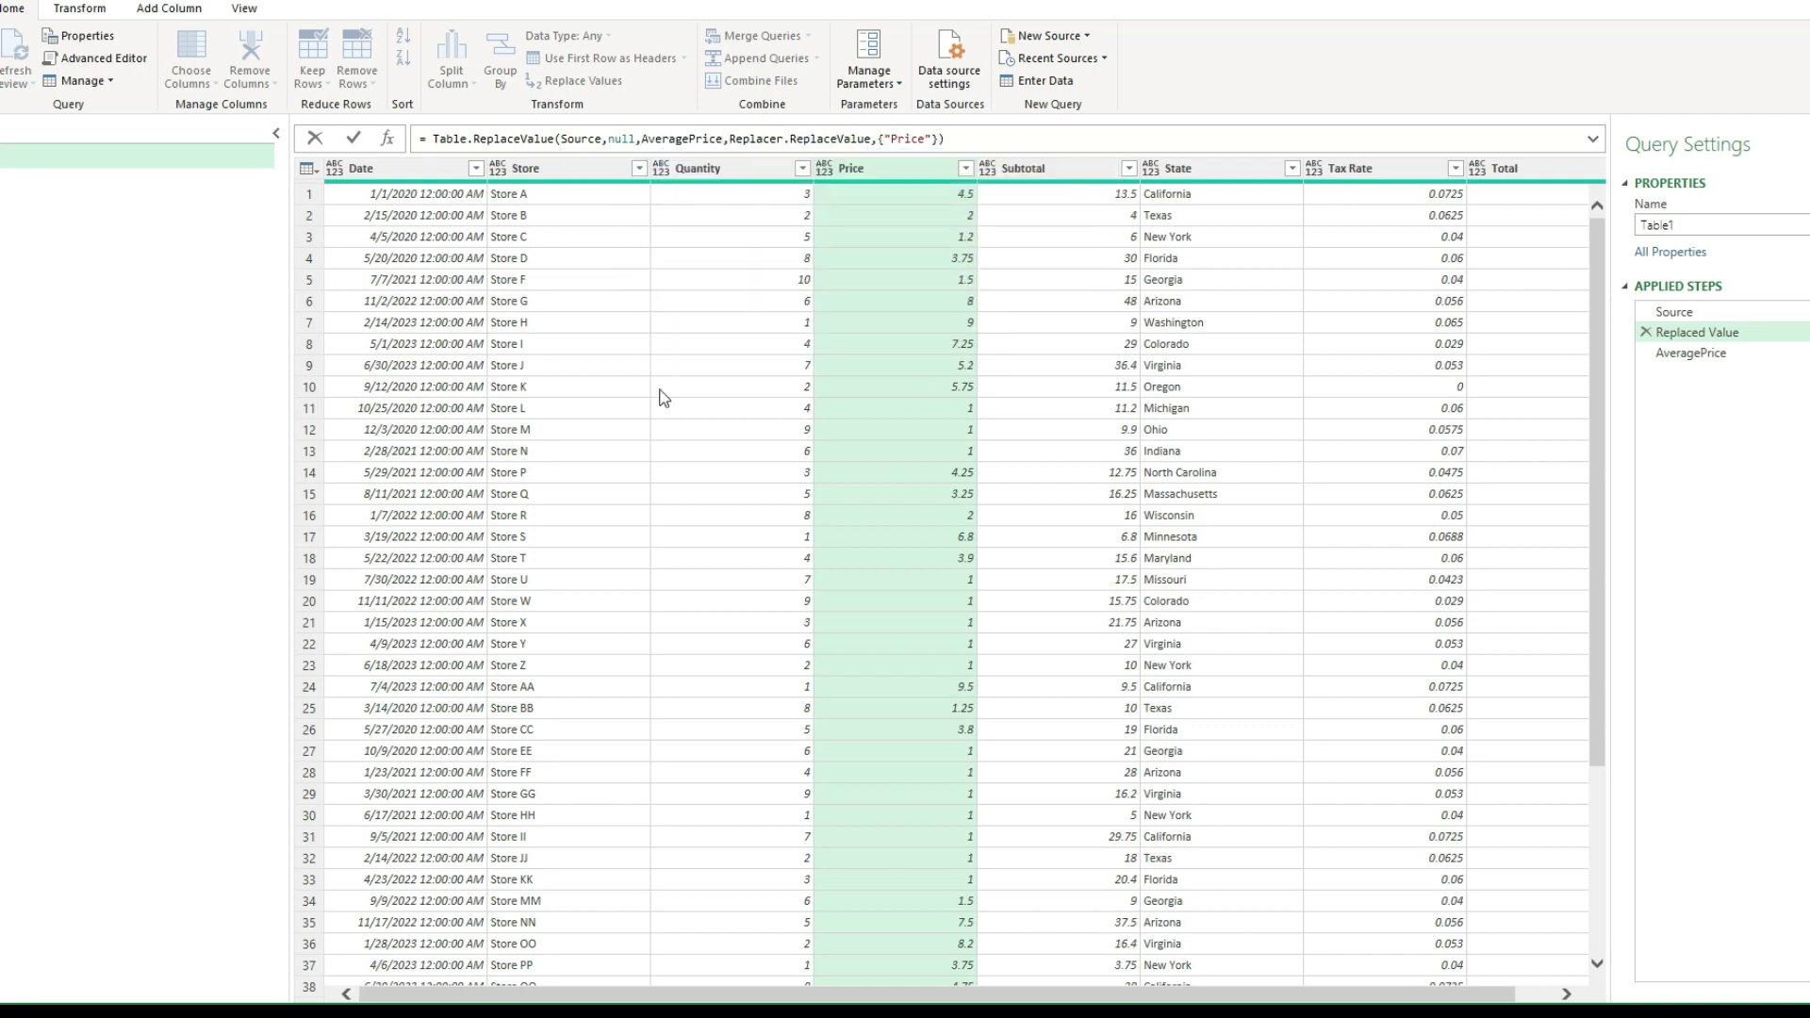
key(Return)
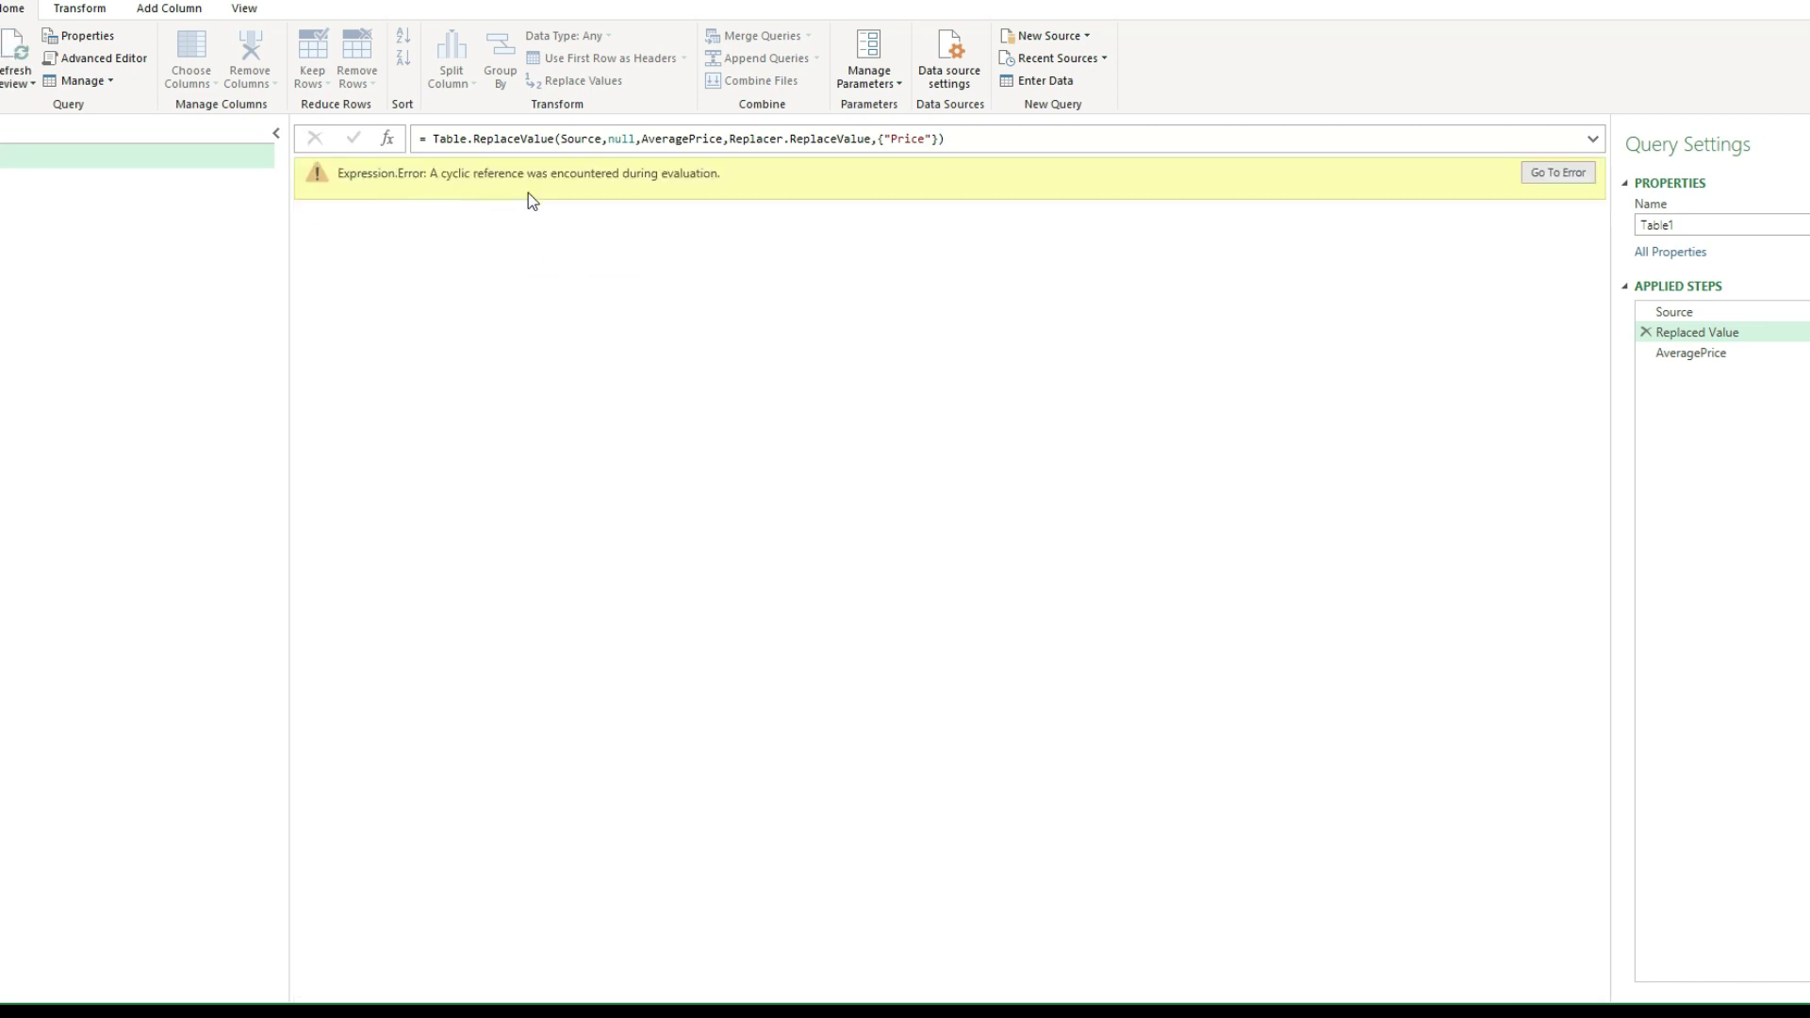
- Move Replaced Value below AveragePrice and base its formula on Source, filling nulls with 4.330769231
click(1708, 332)
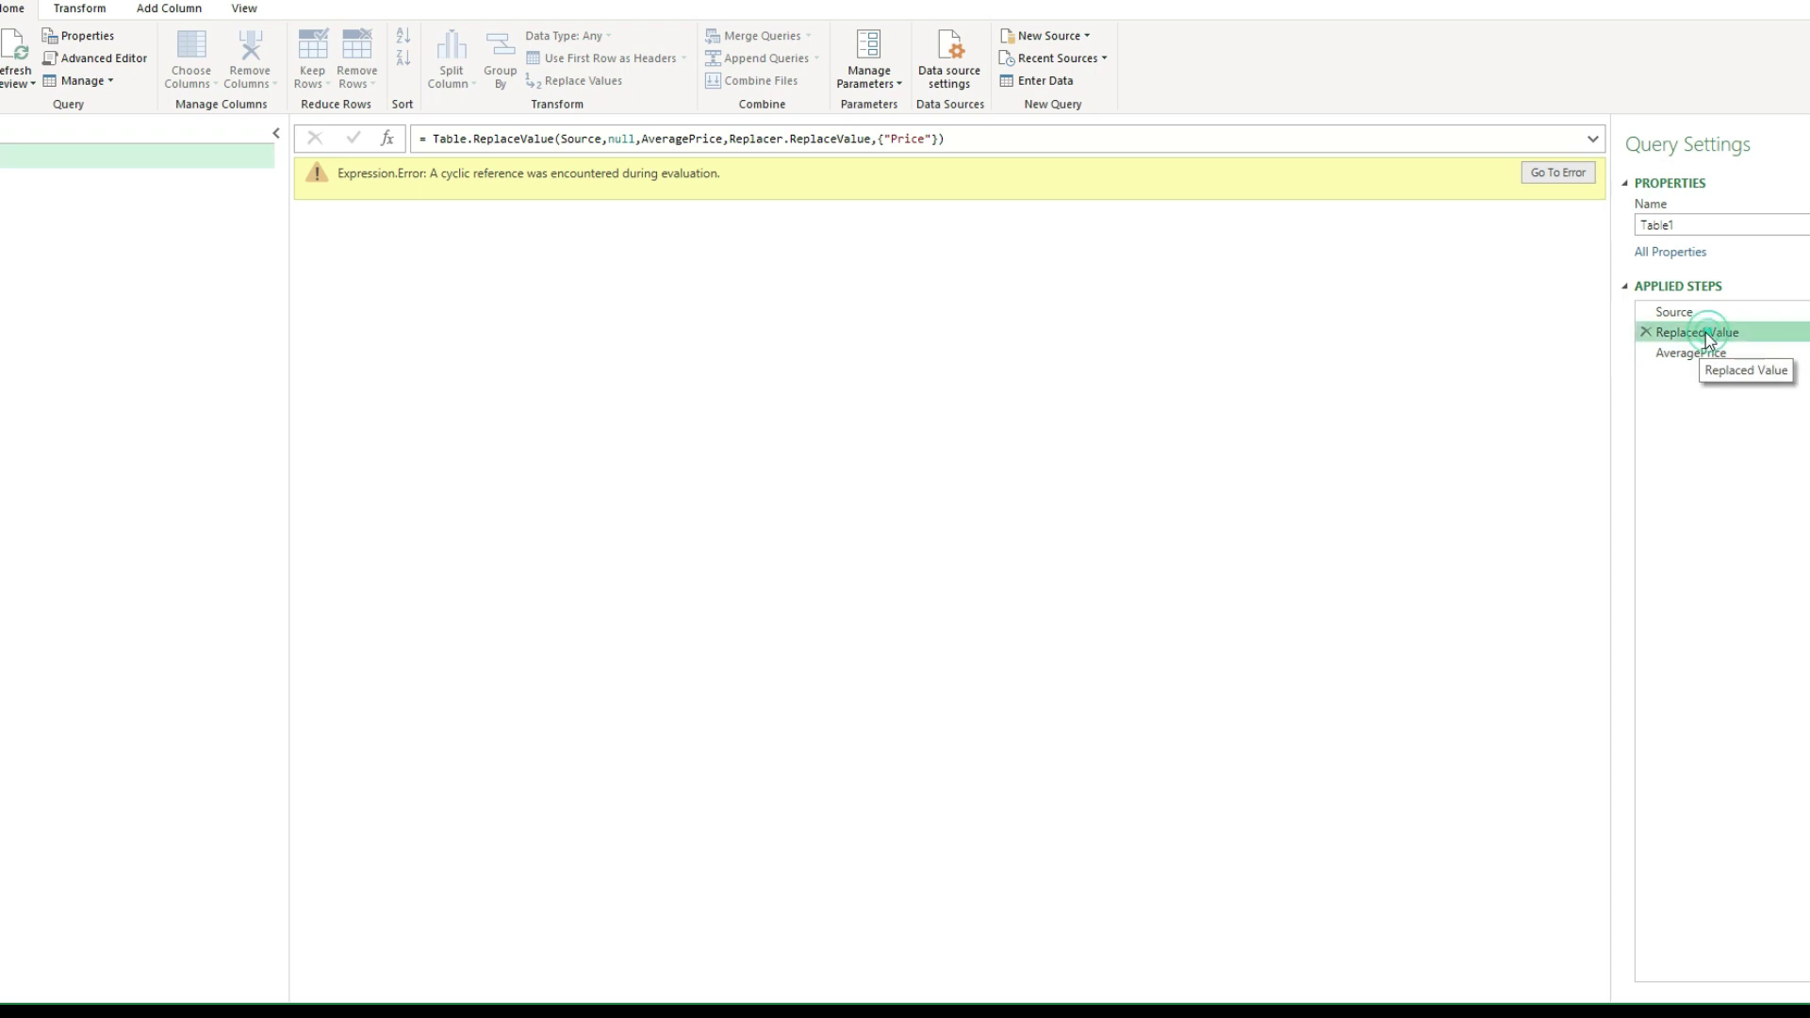
drag(1694, 357, 1694, 356)
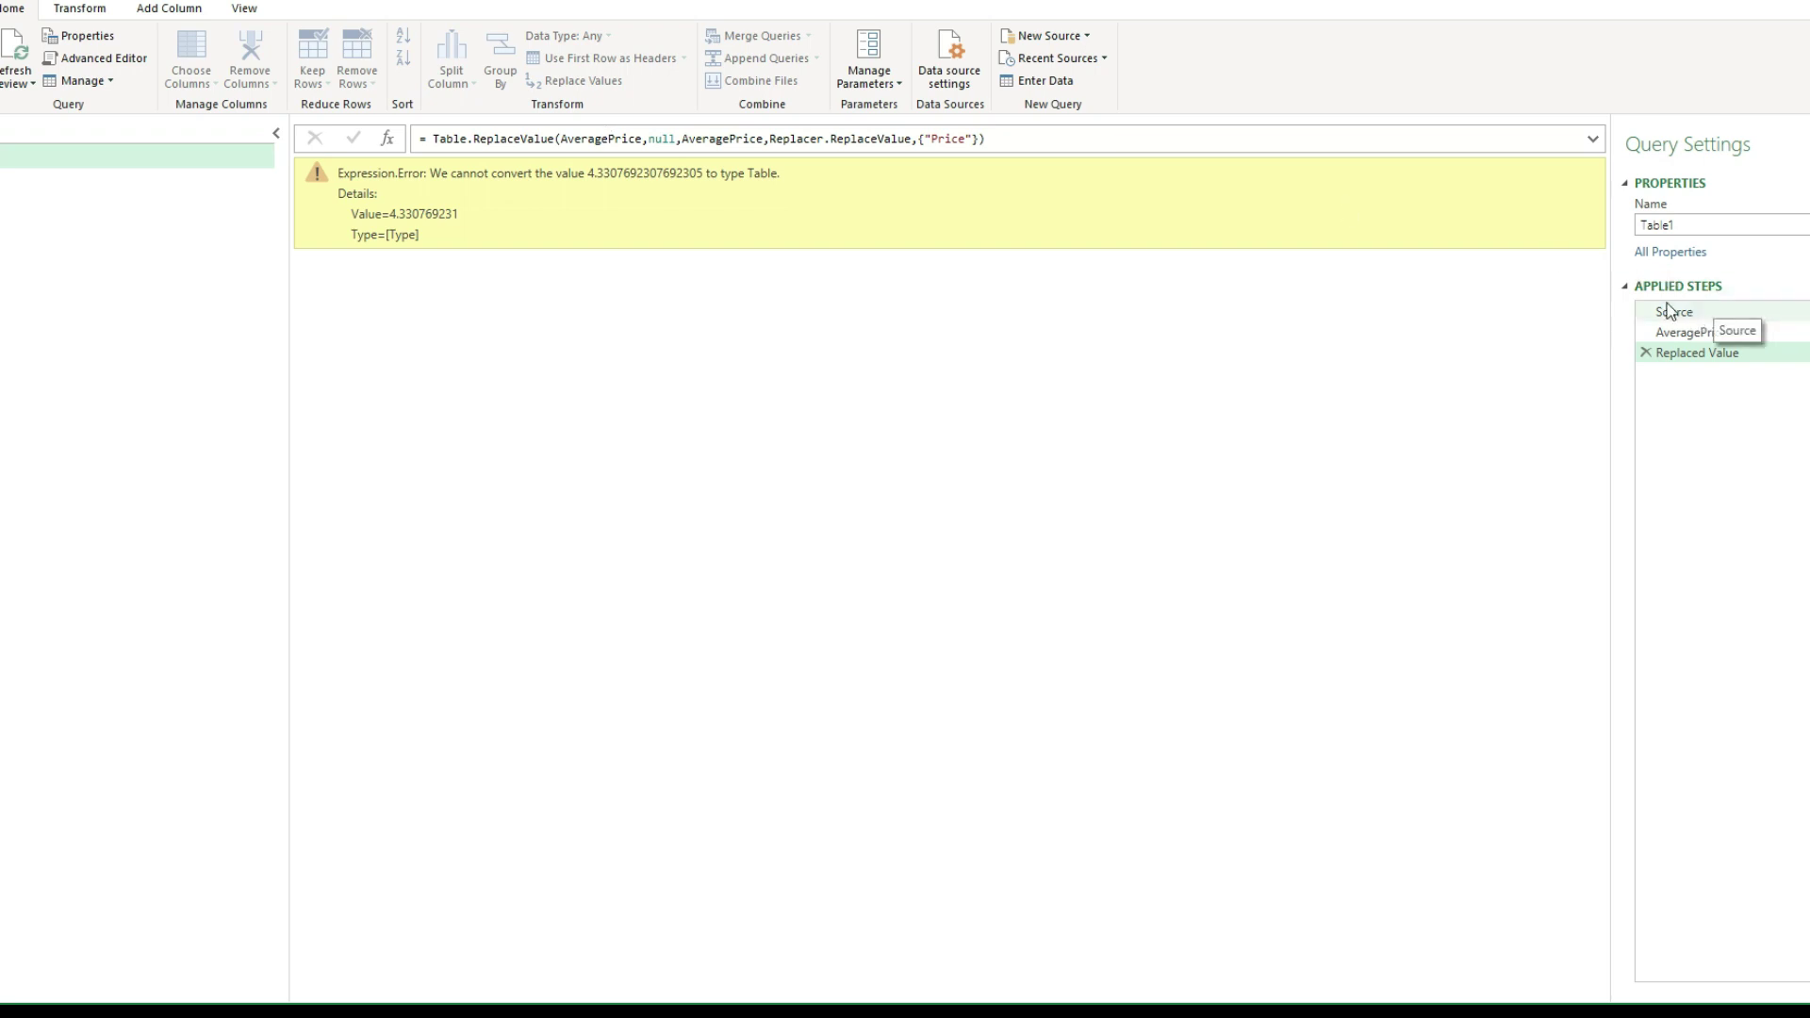
click(606, 133)
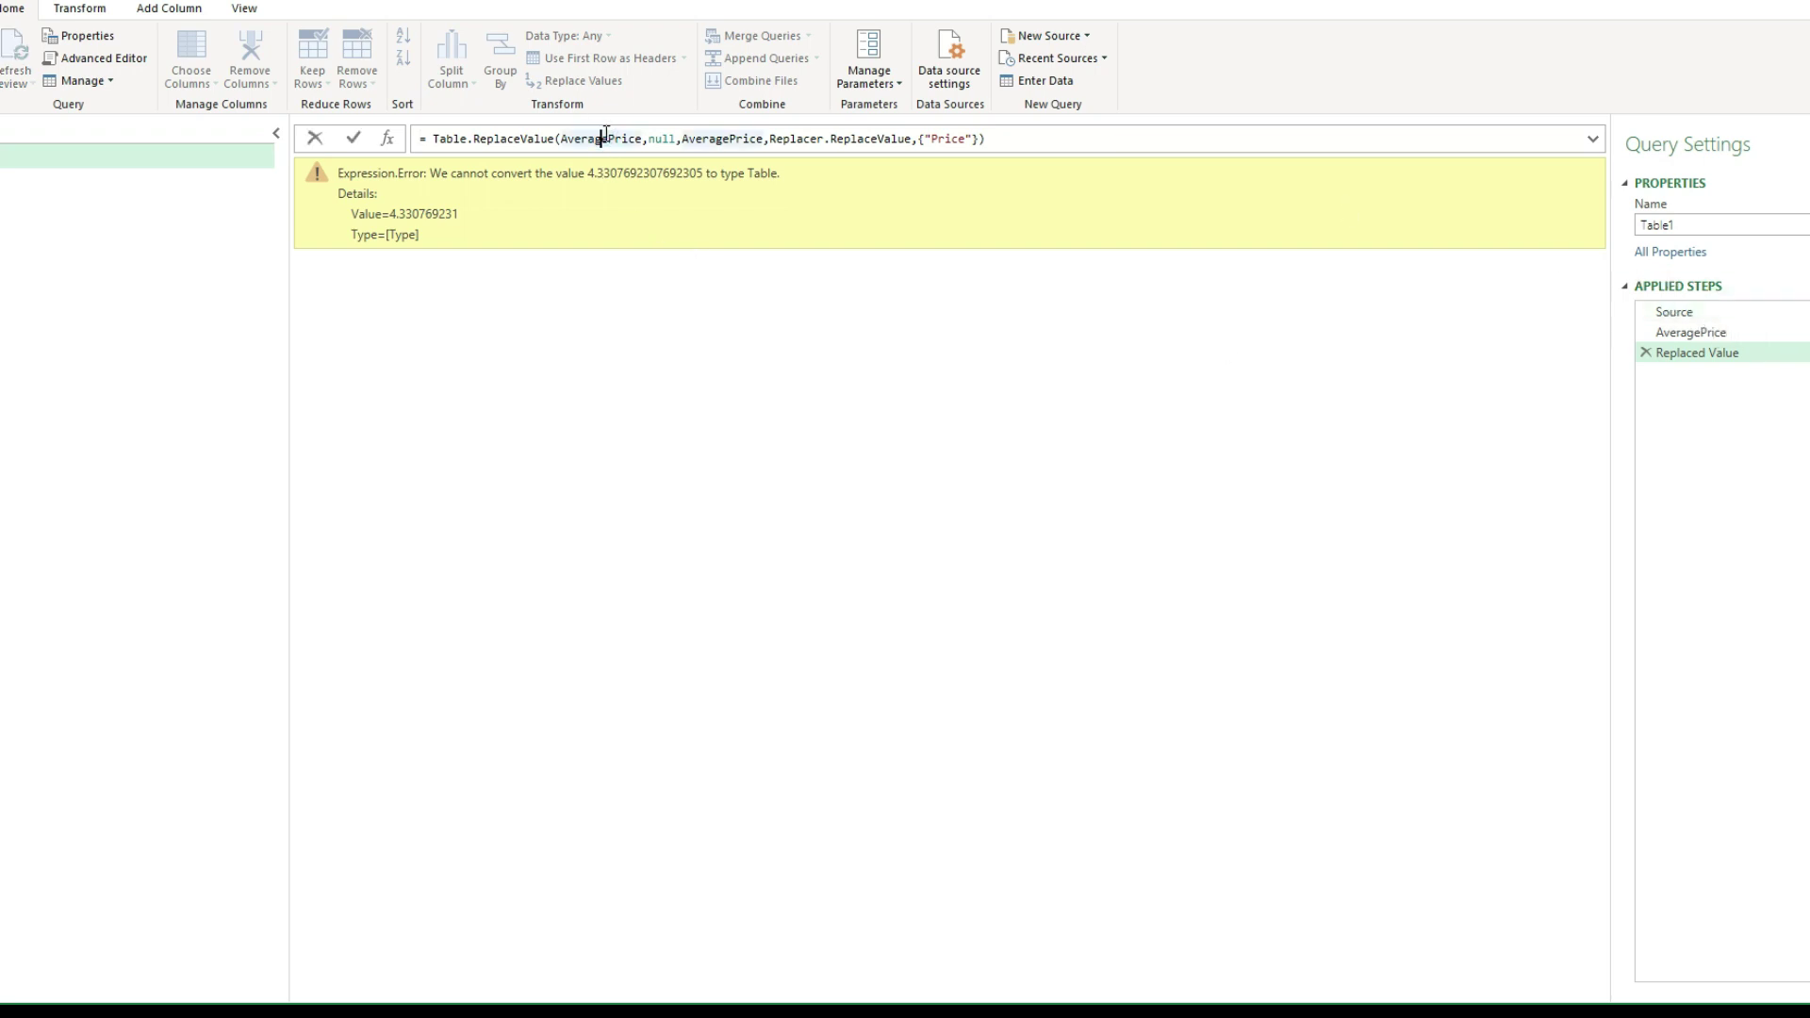
click(637, 138)
mouse_move(835, 144)
key(BackSpace)
key(BackSpace)
key(BackSpace)
key(BackSpace)
key(BackSpace)
key(BackSpace)
key(BackSpace)
key(BackSpace)
key(BackSpace)
key(BackSpace)
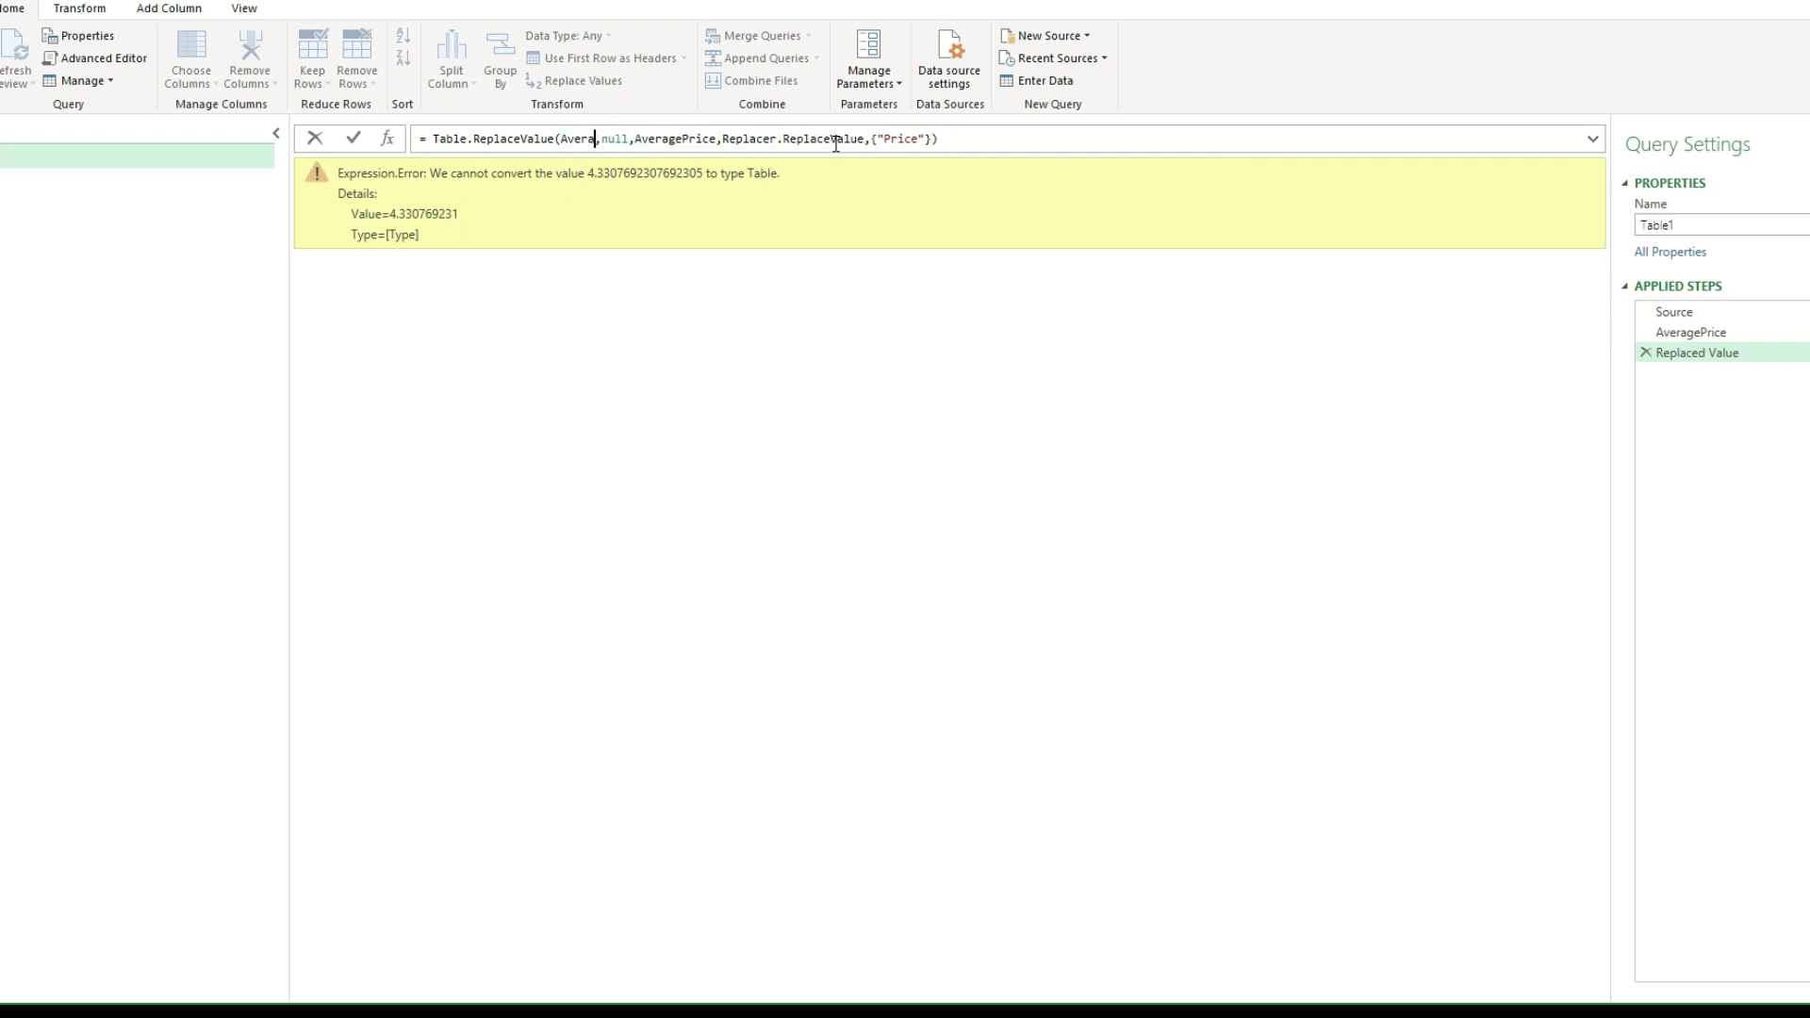
key(BackSpace)
key(BackSpace)
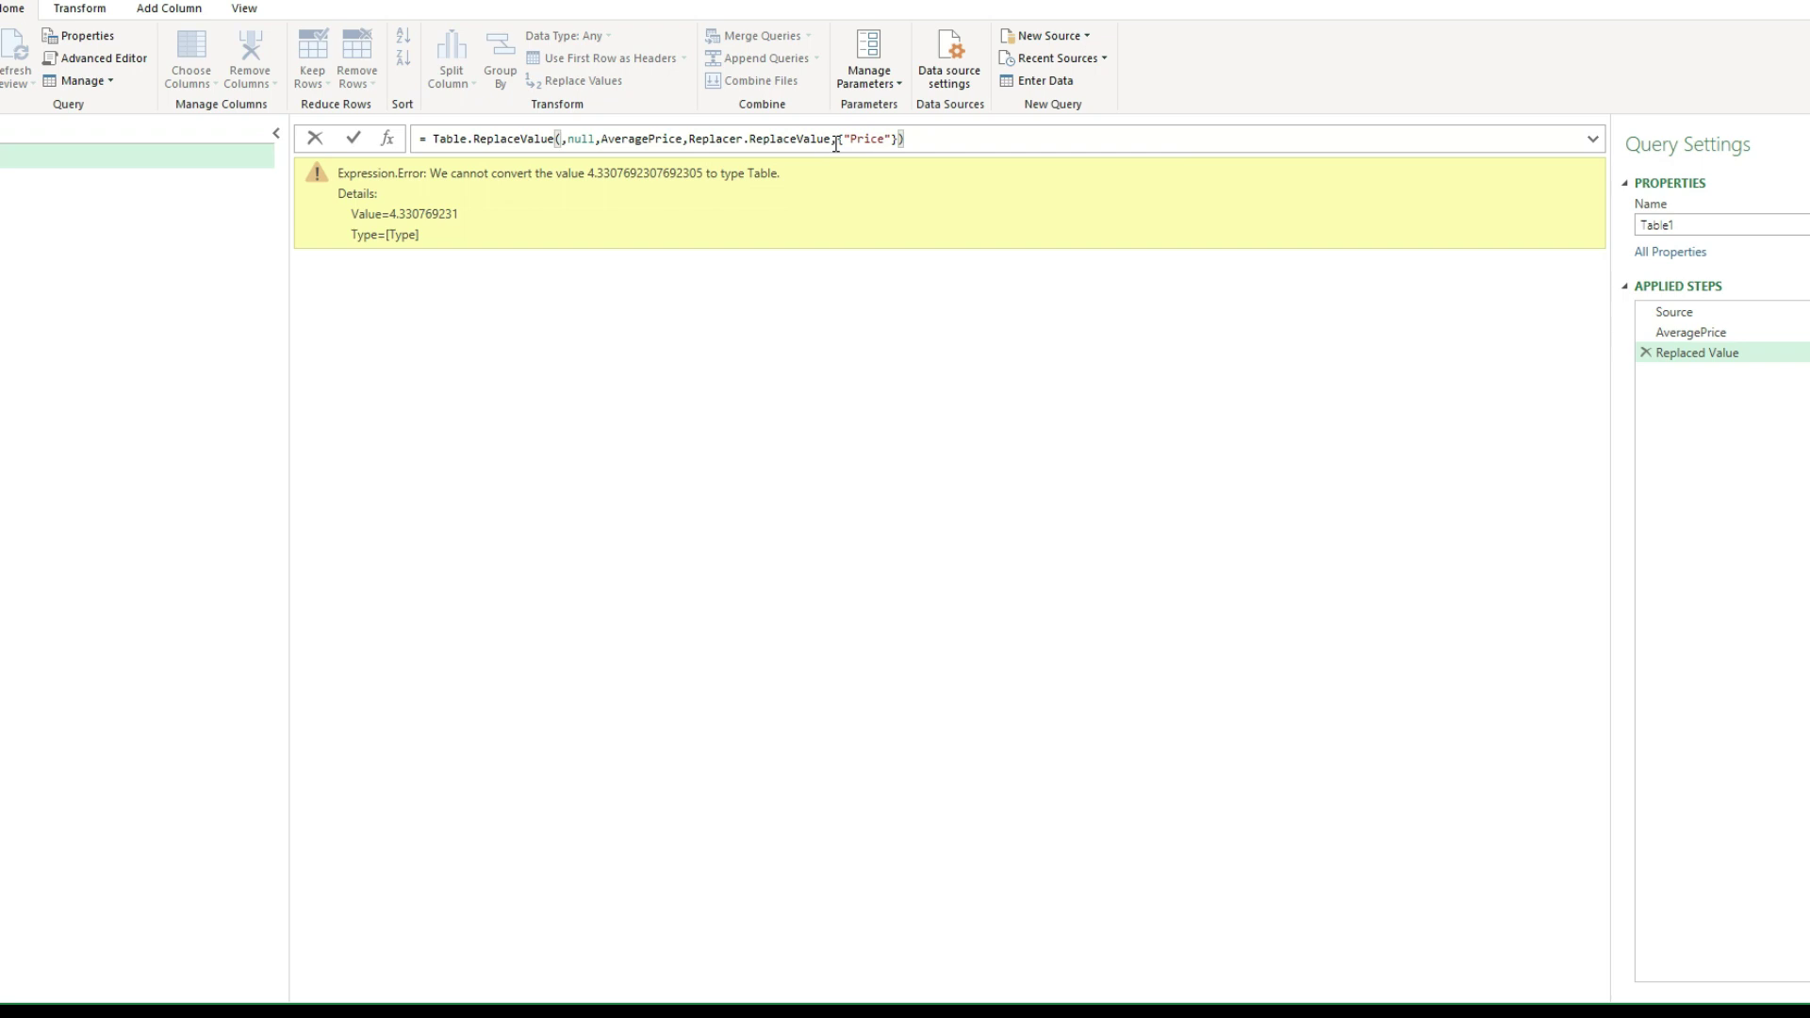
text(Source)
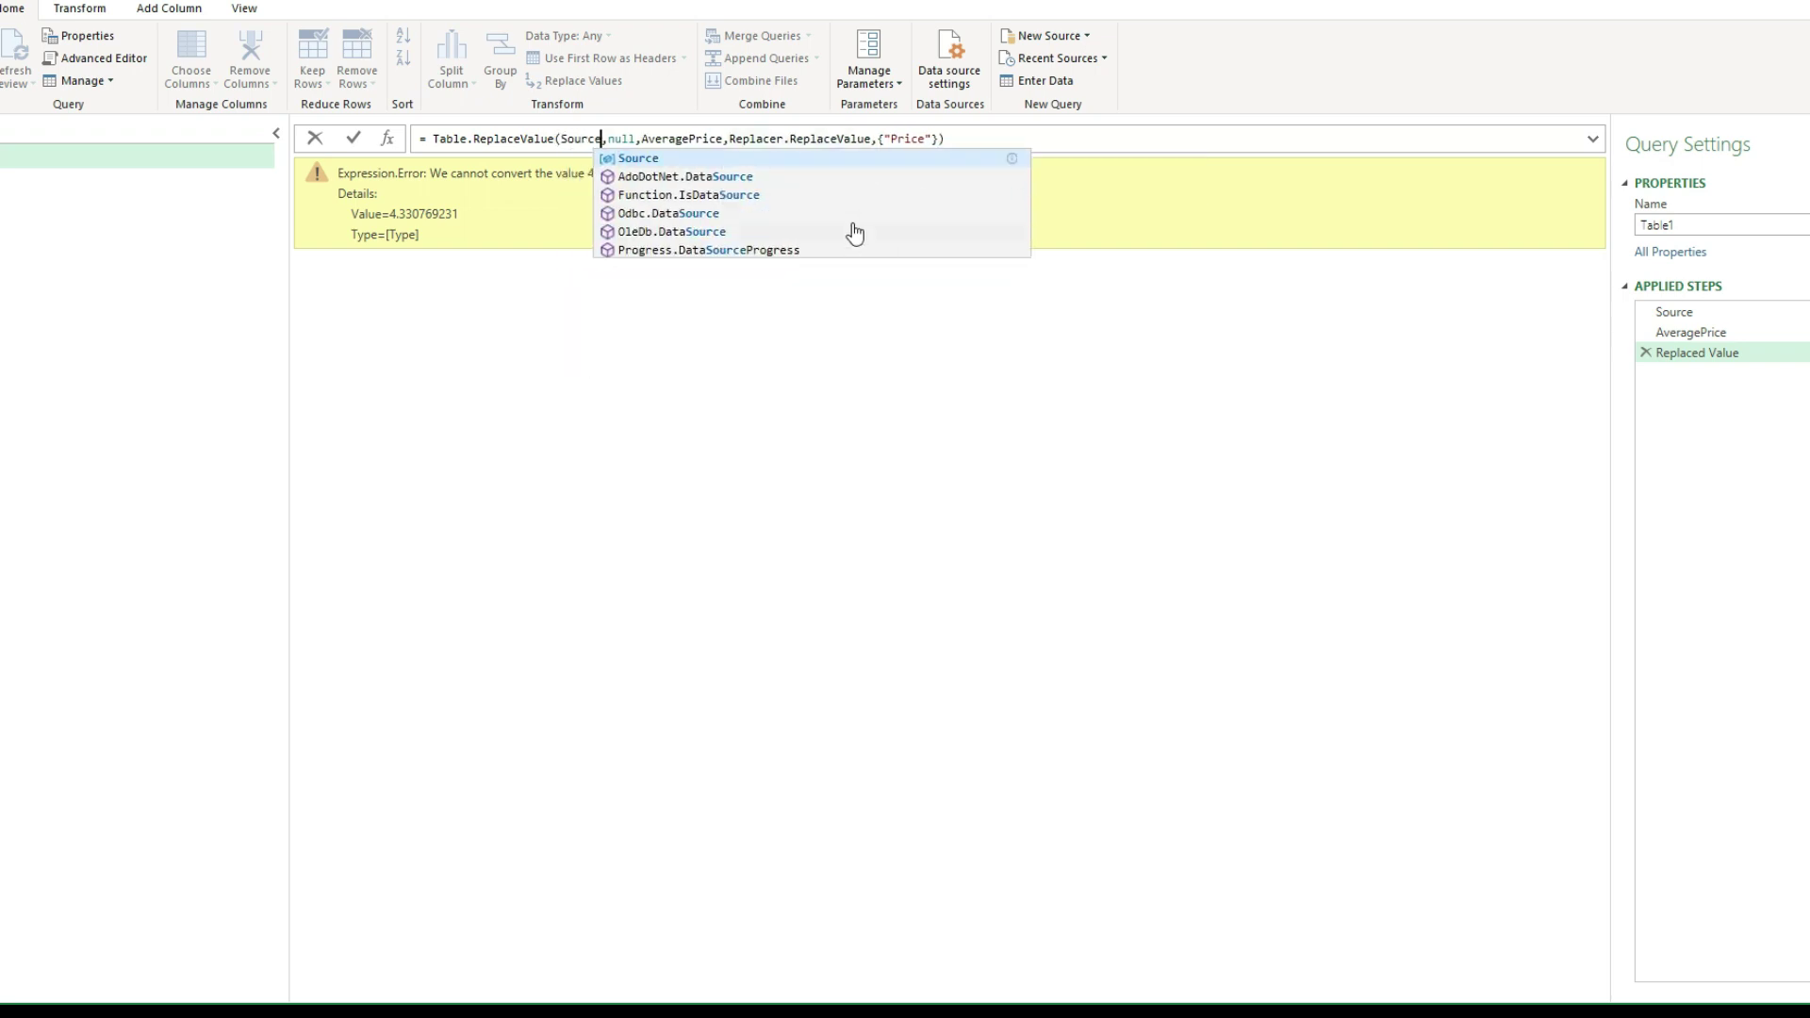
key(Return)
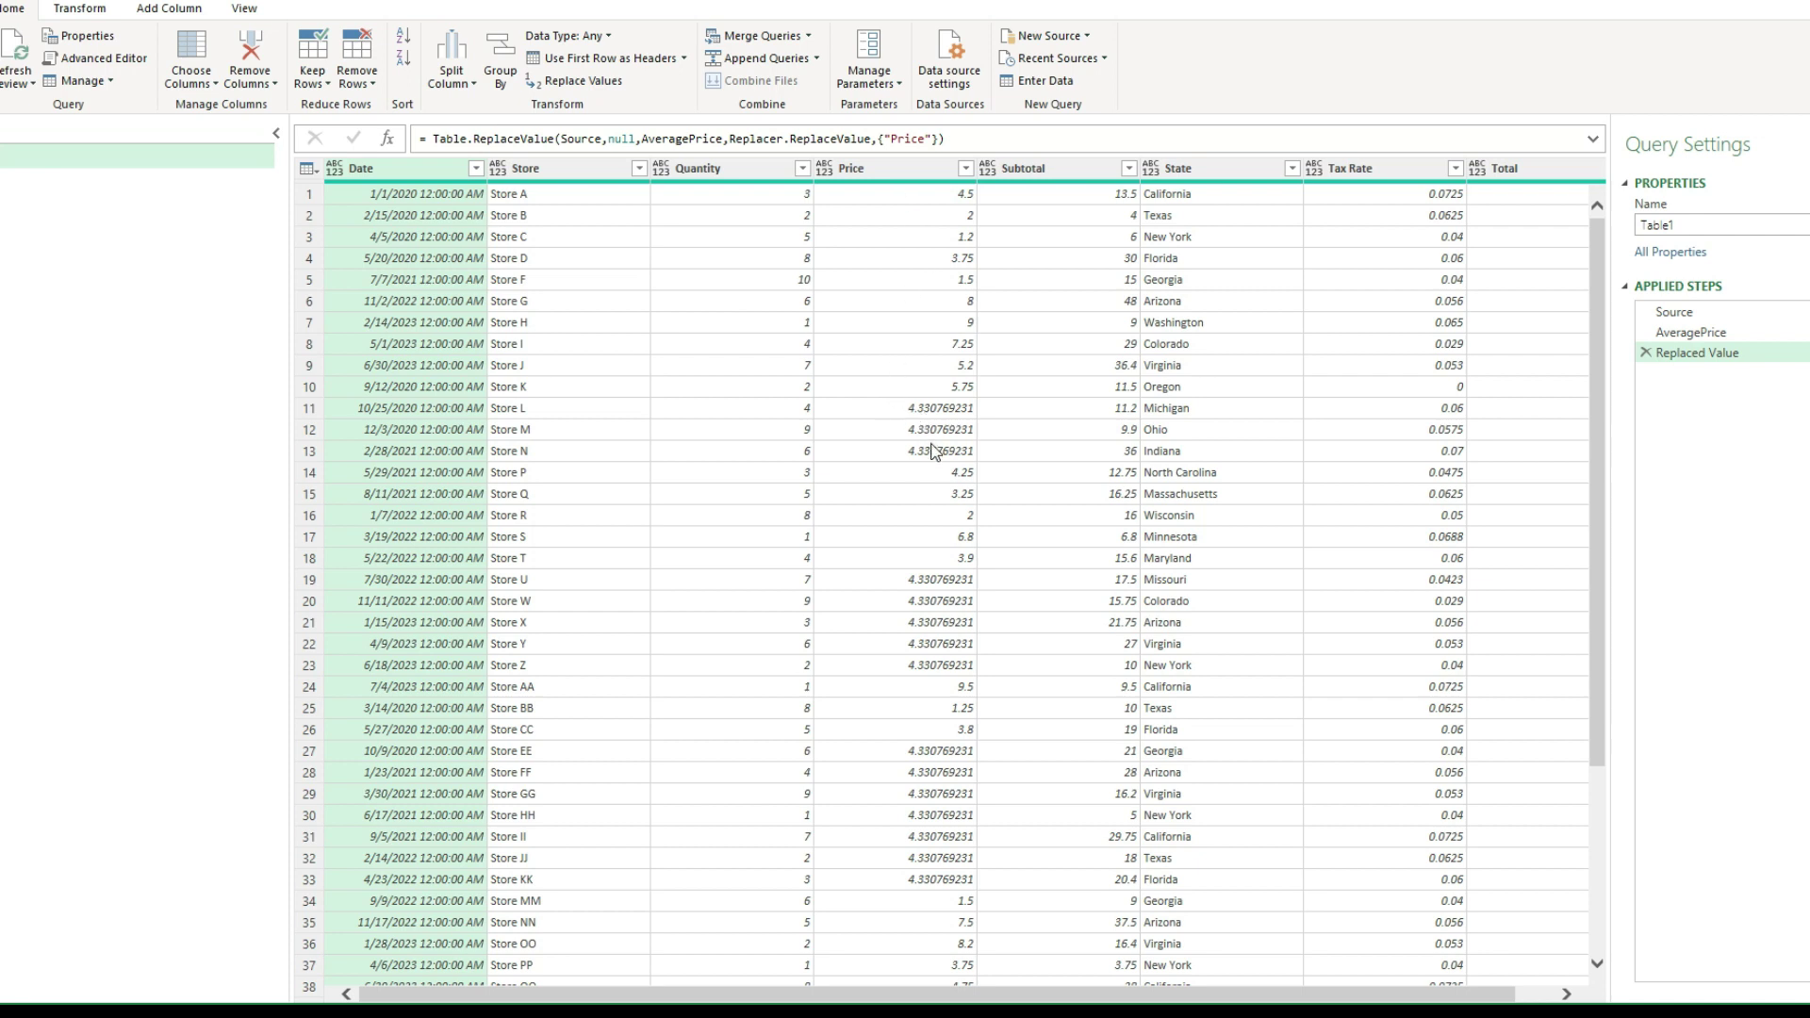
click(1723, 335)
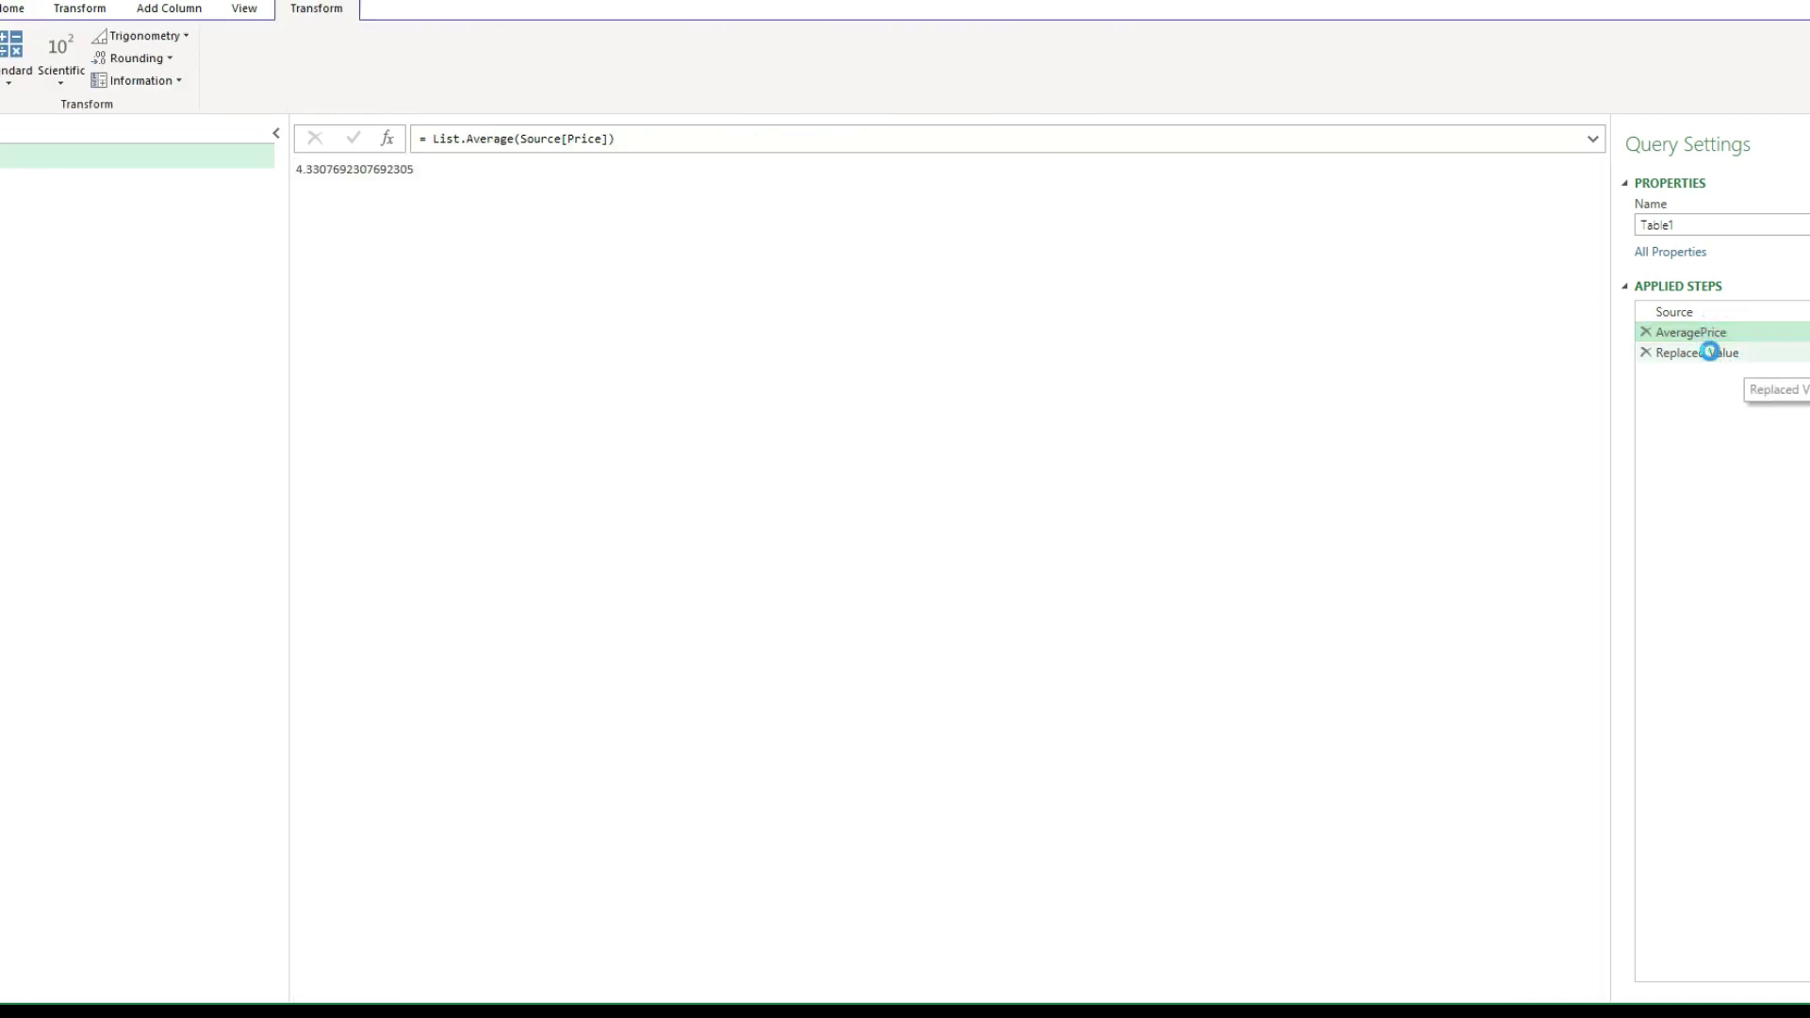
click(1710, 352)
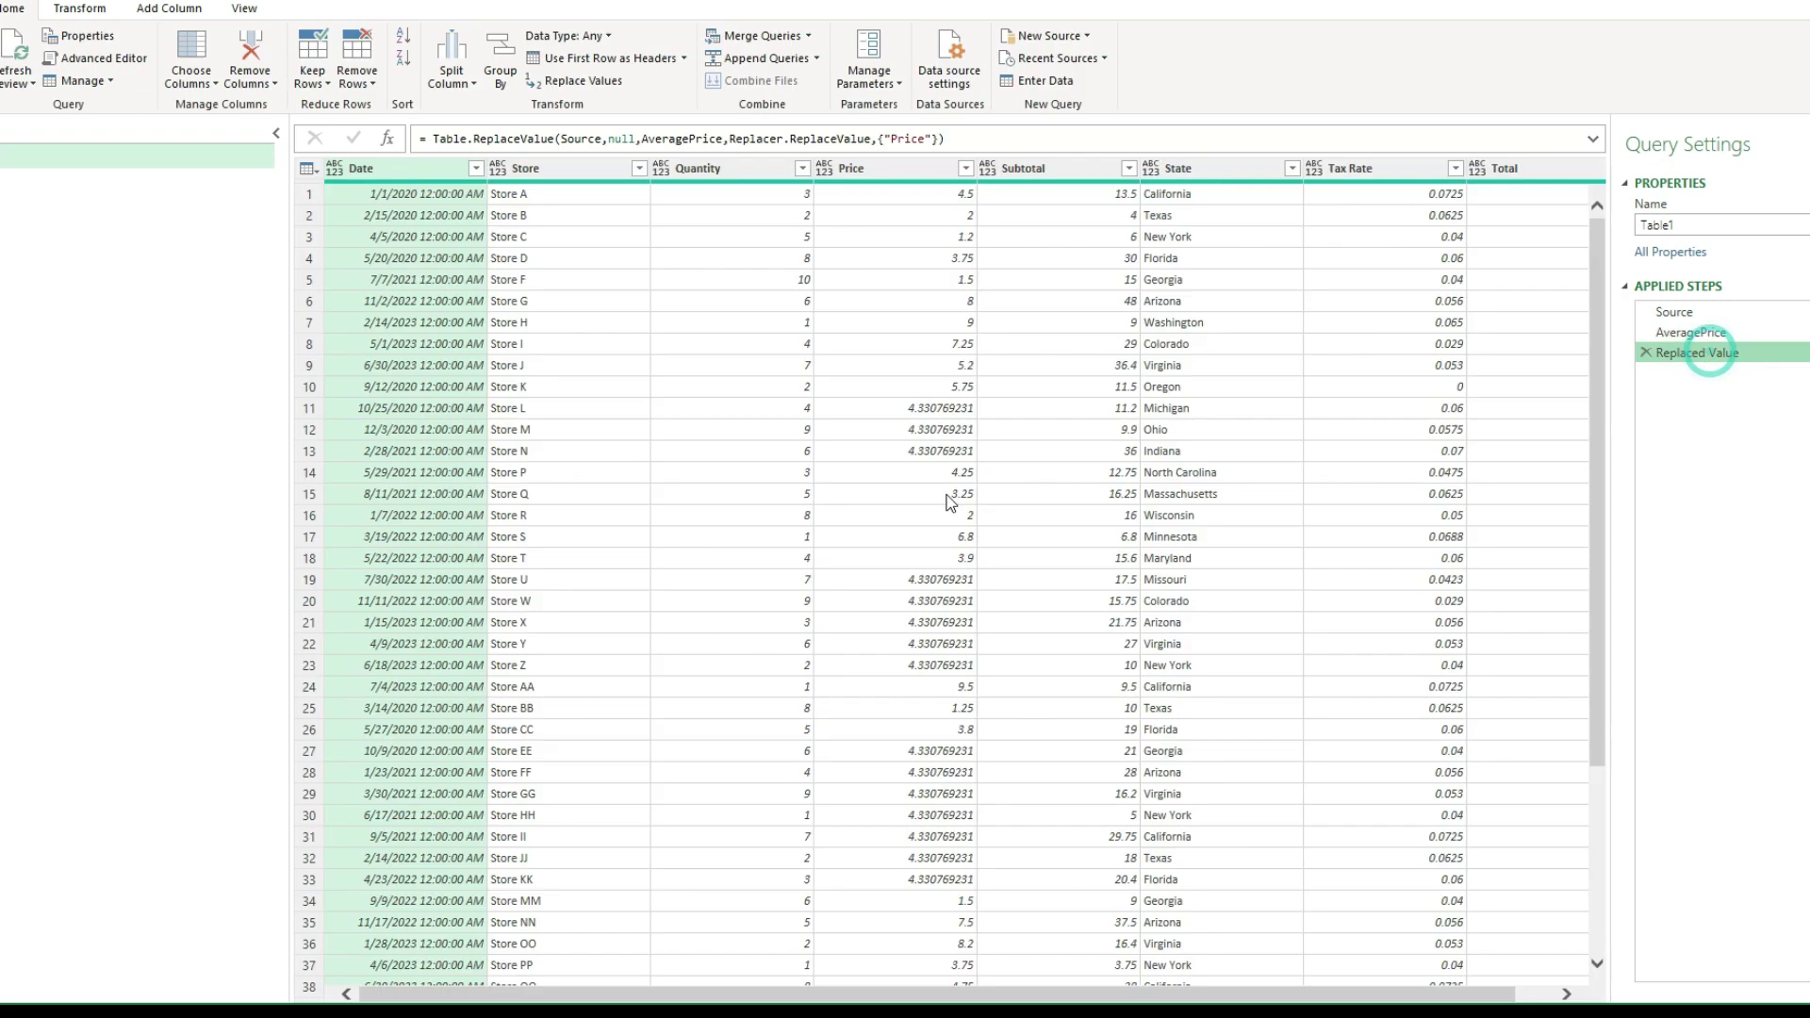
click(1742, 313)
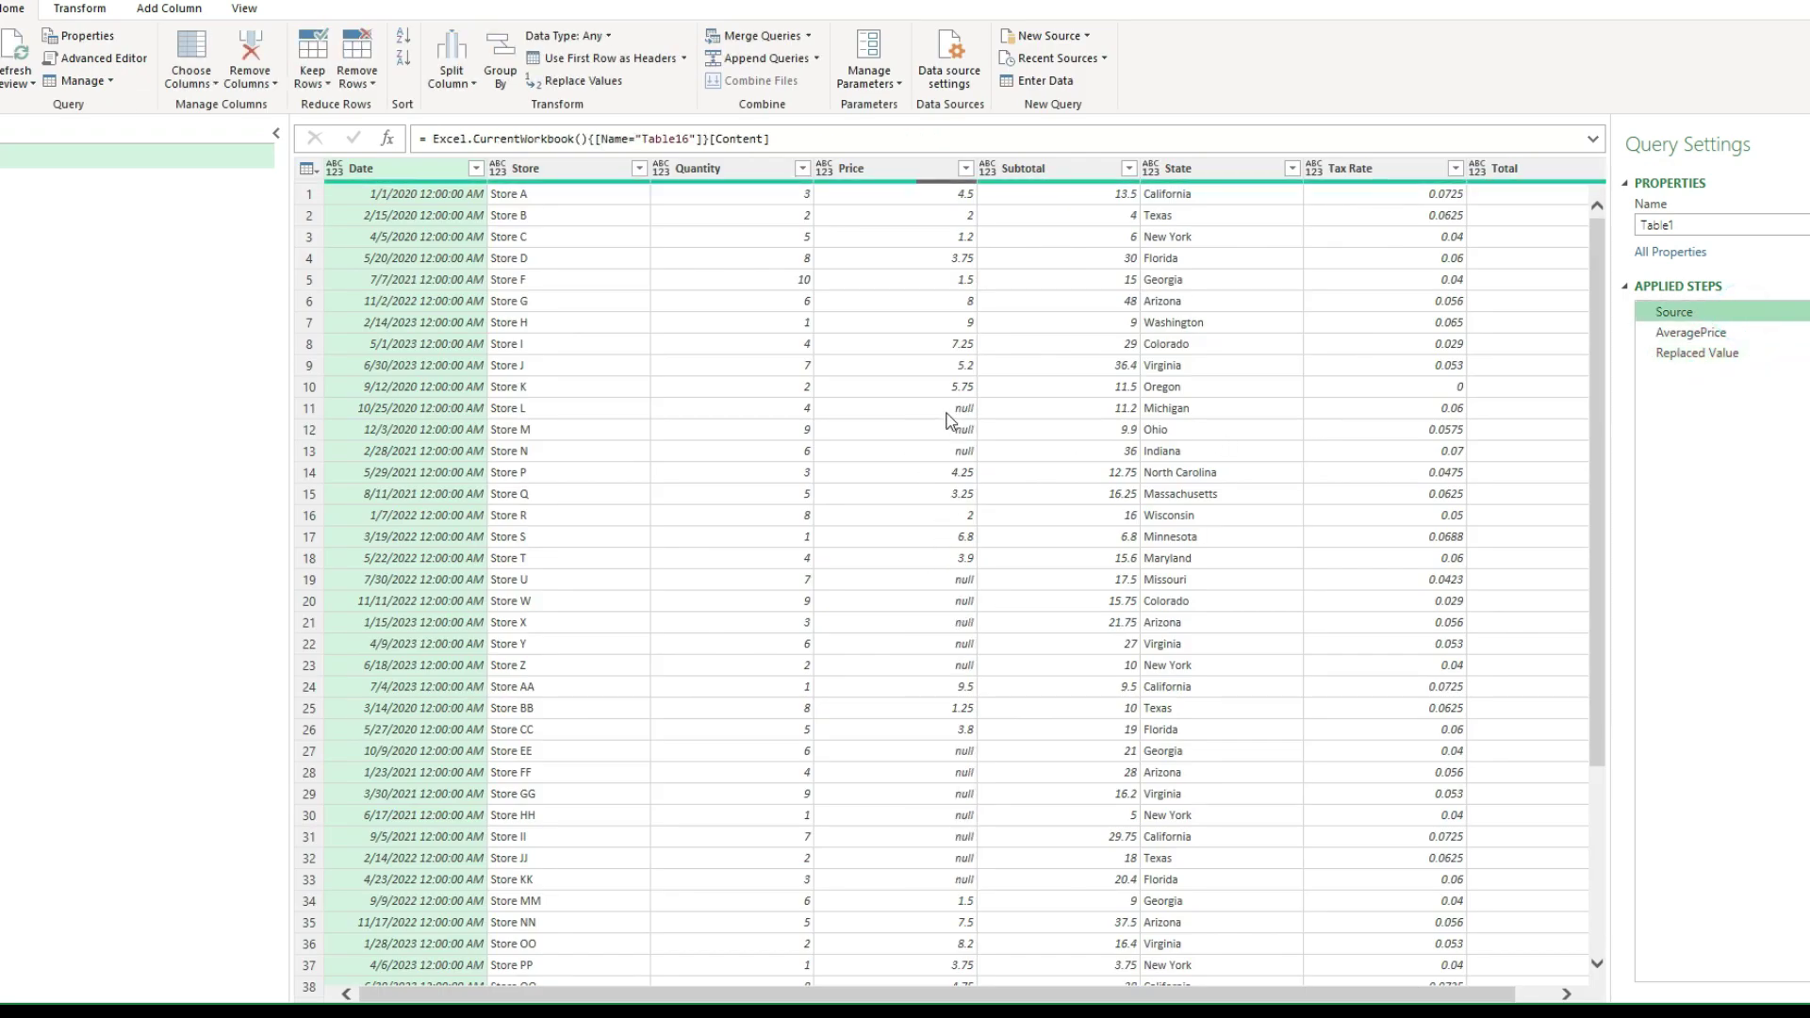
click(1749, 351)
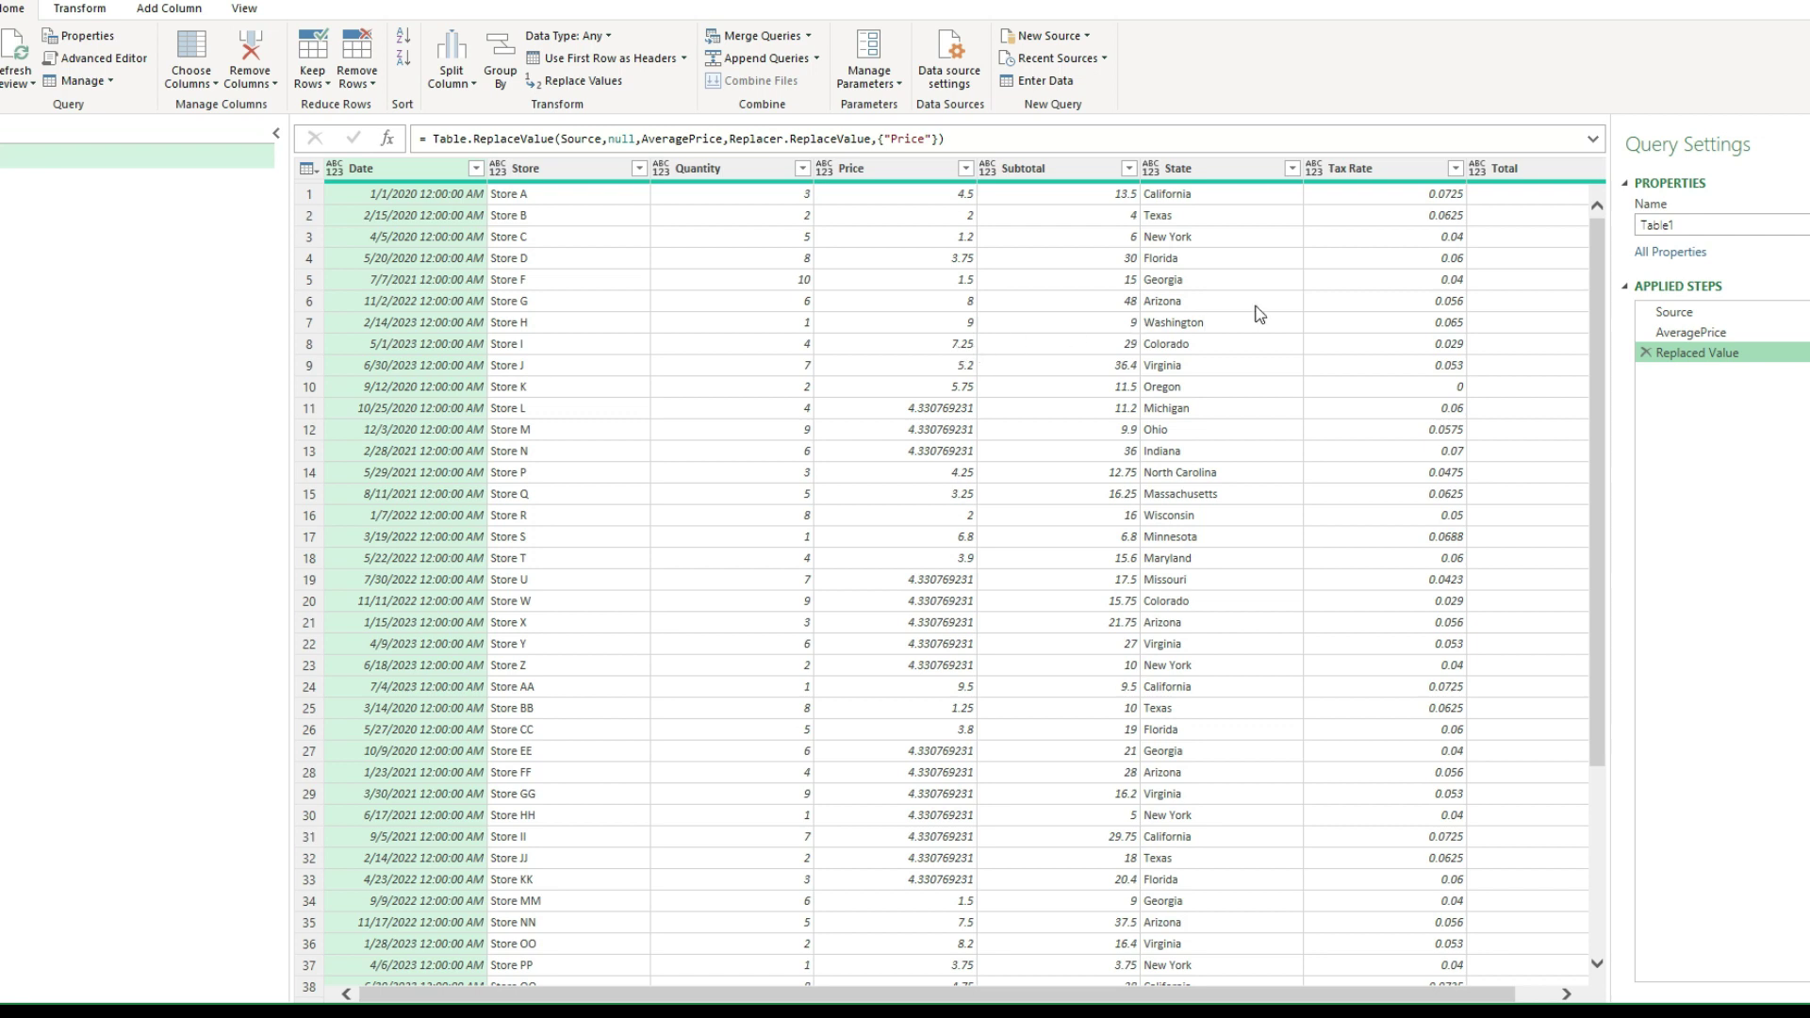
click(100, 13)
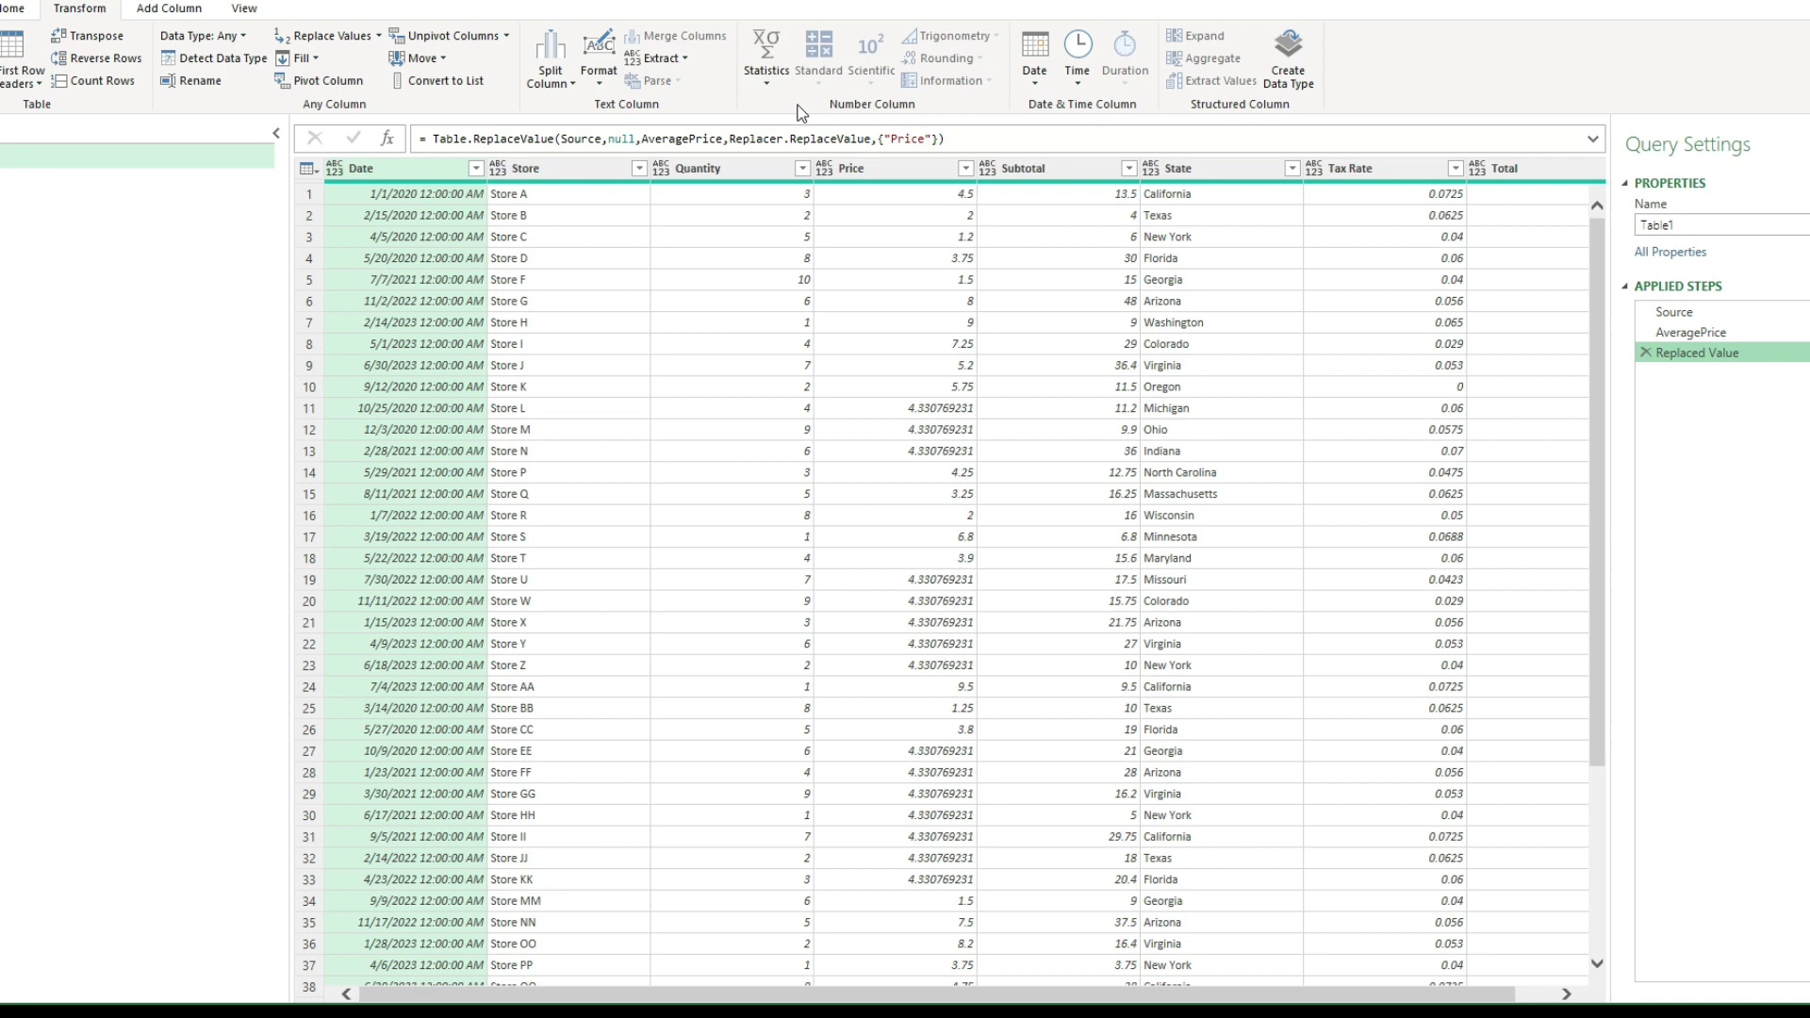
click(1715, 332)
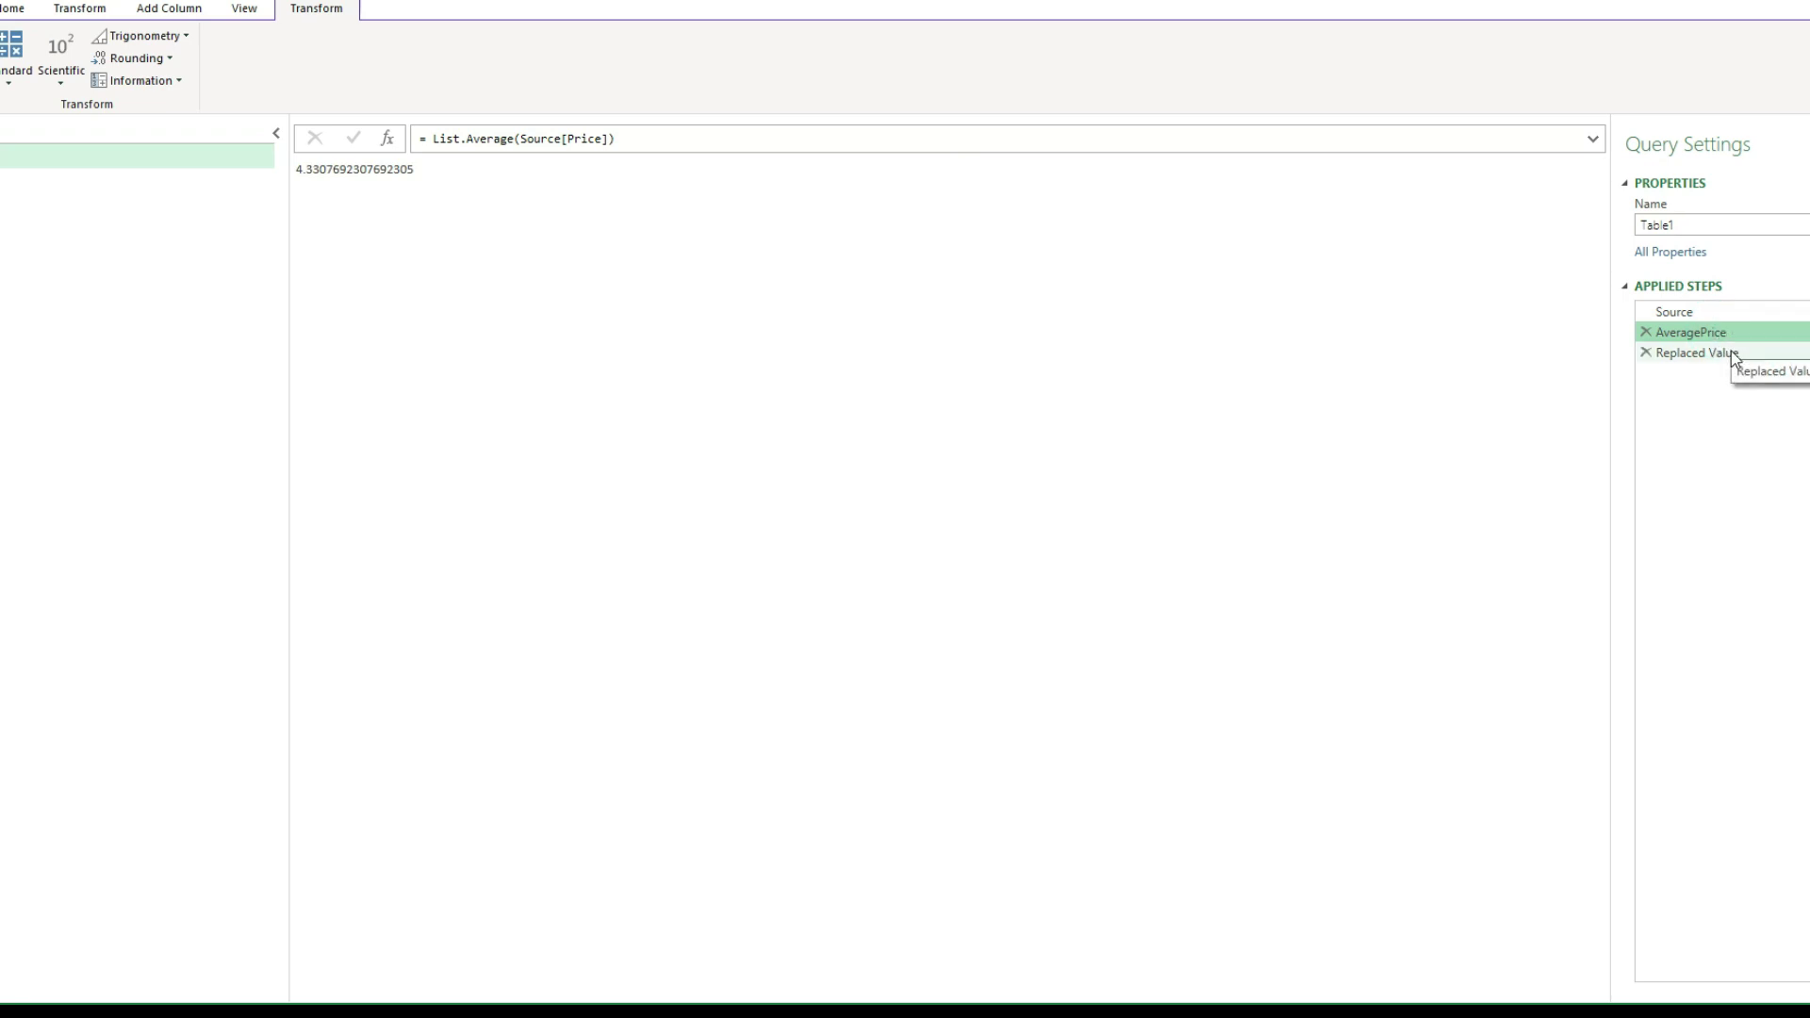
click(1732, 355)
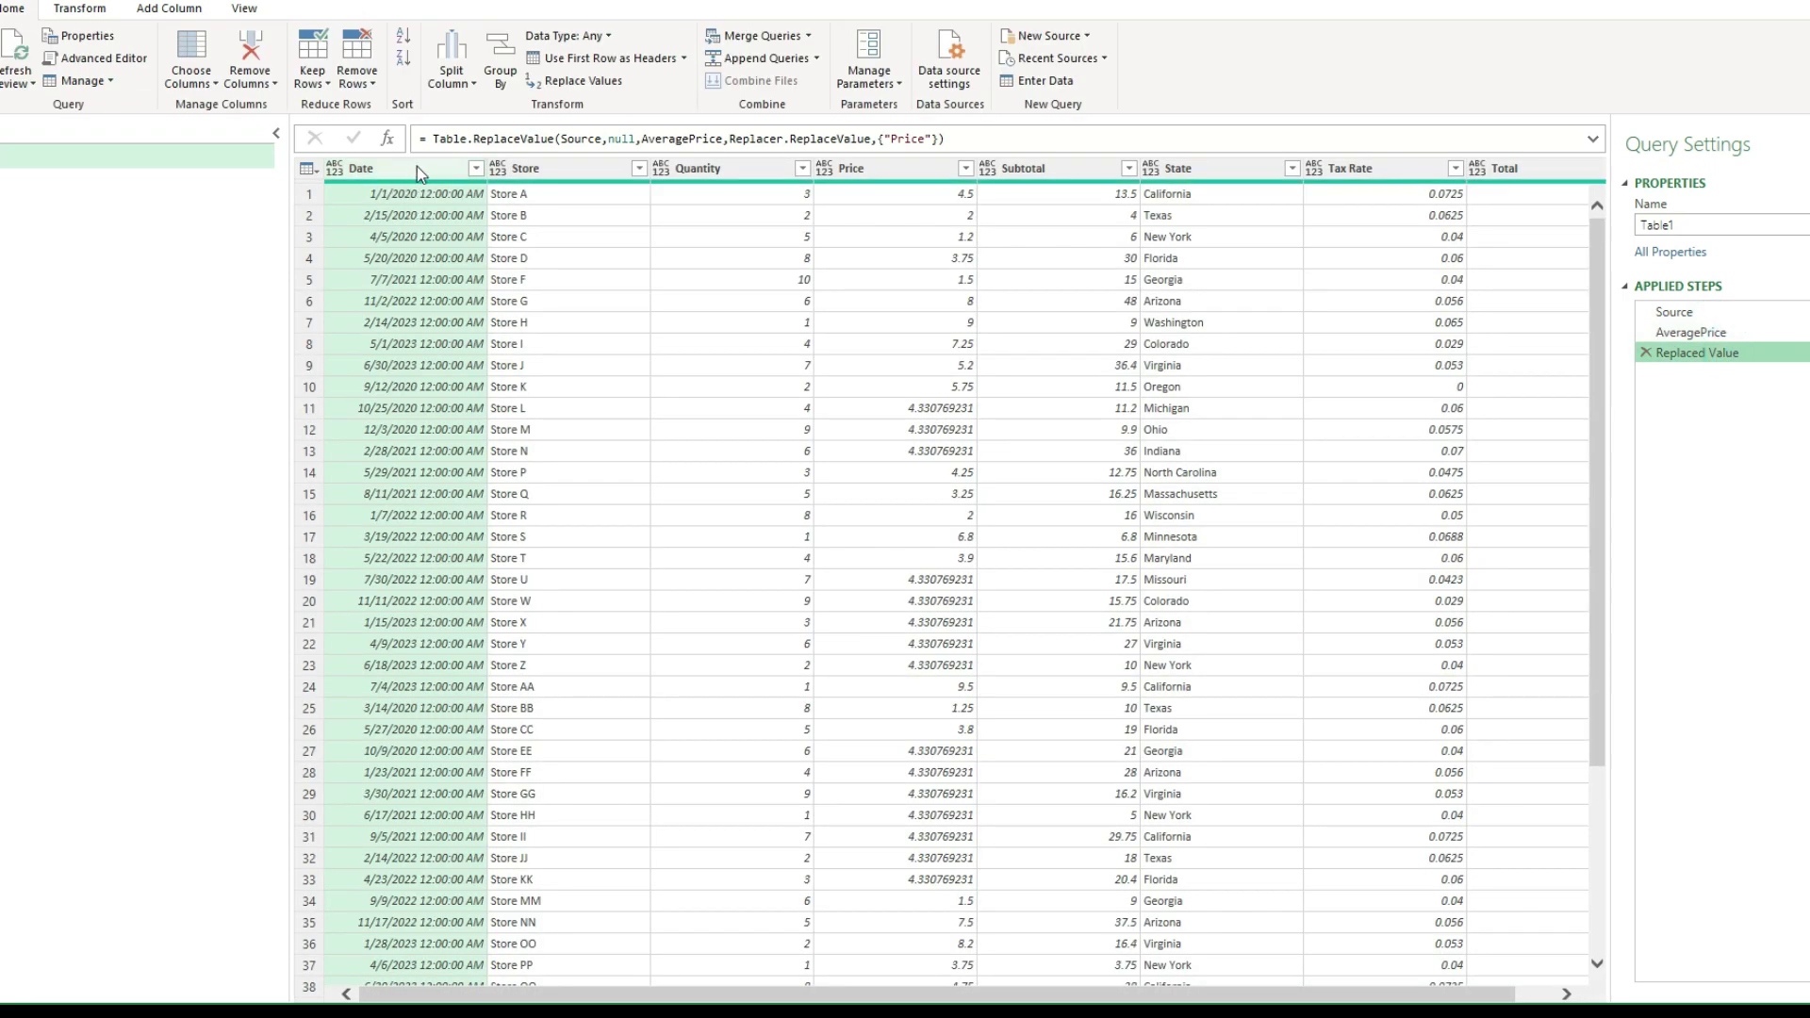